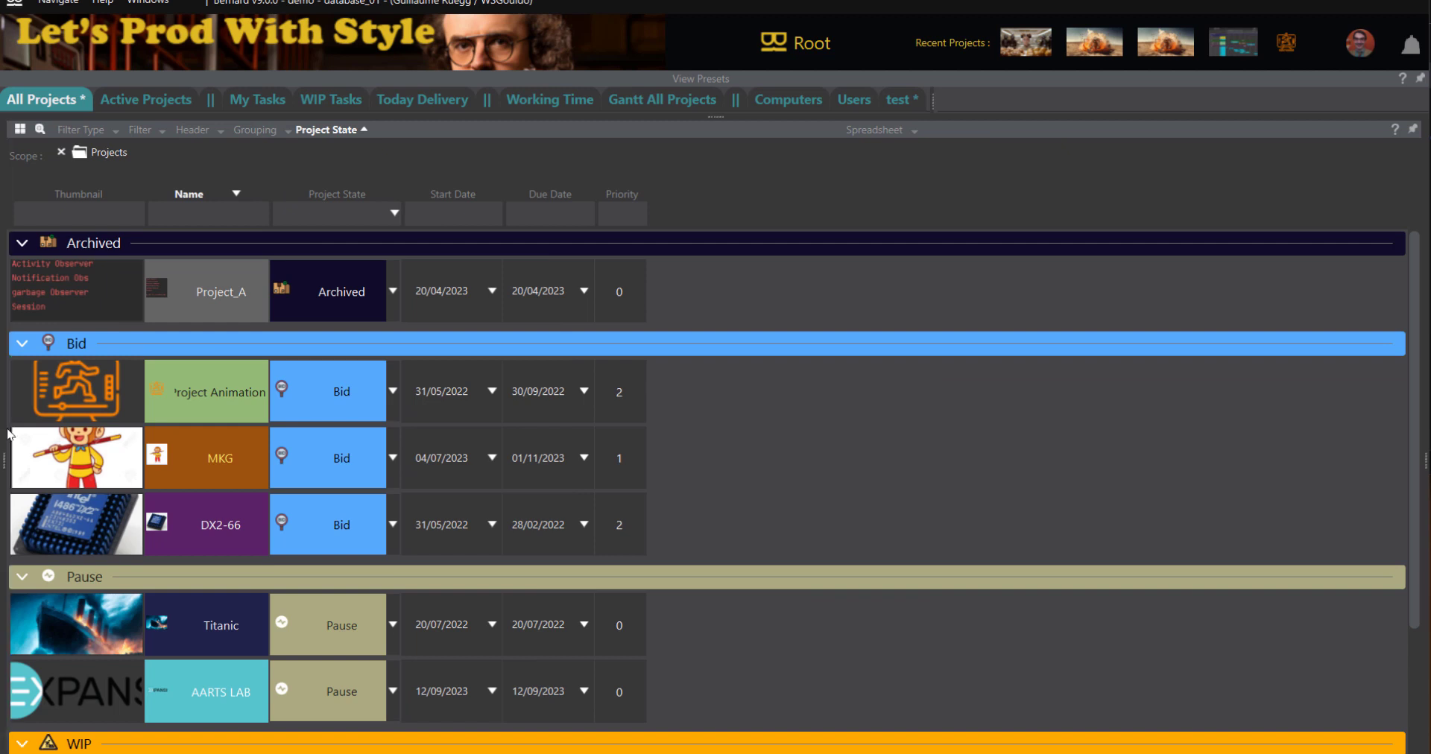
# Reveal the project tree beside the spreadsheet and expand the Departments folder to review the existing departments
pyautogui.moveTo(6, 429); pyautogui.dragTo(261, 427)
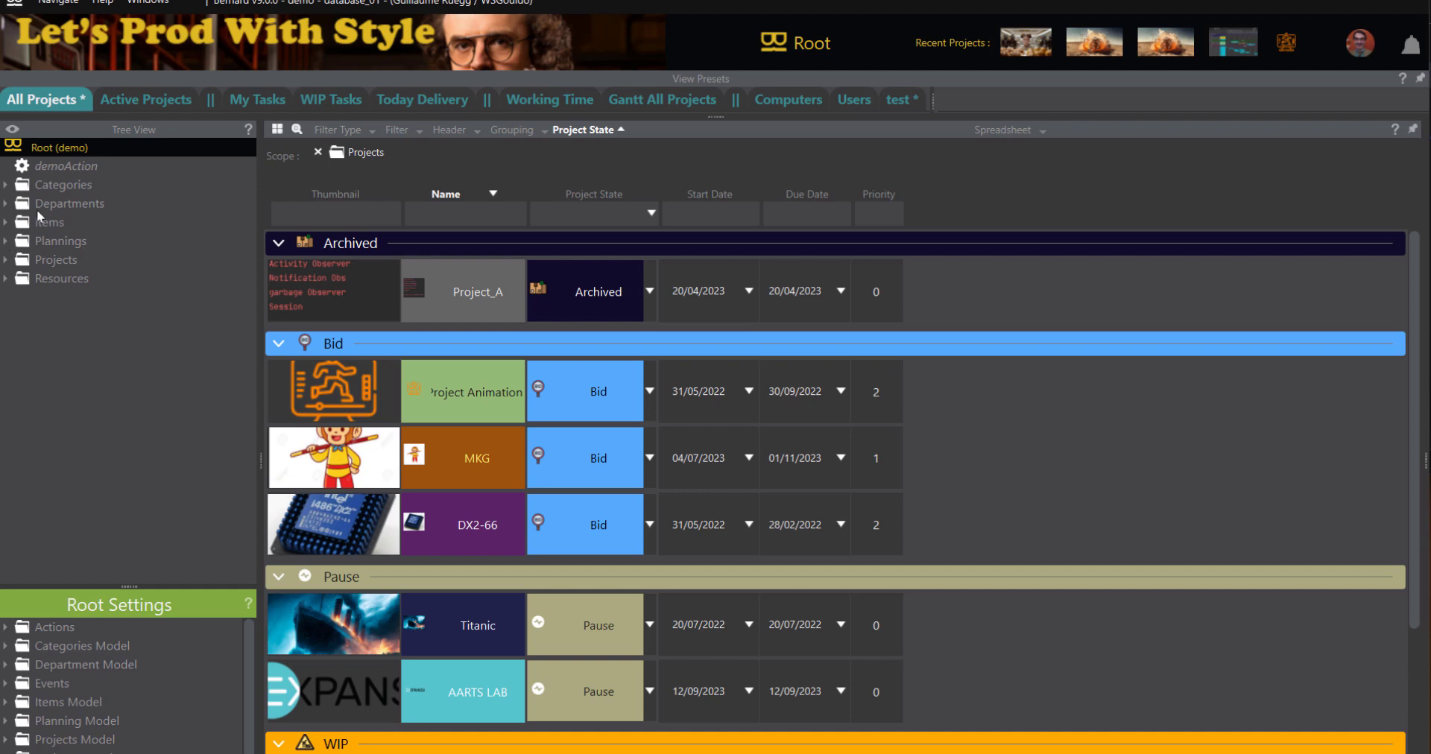
pyautogui.click(7, 205)
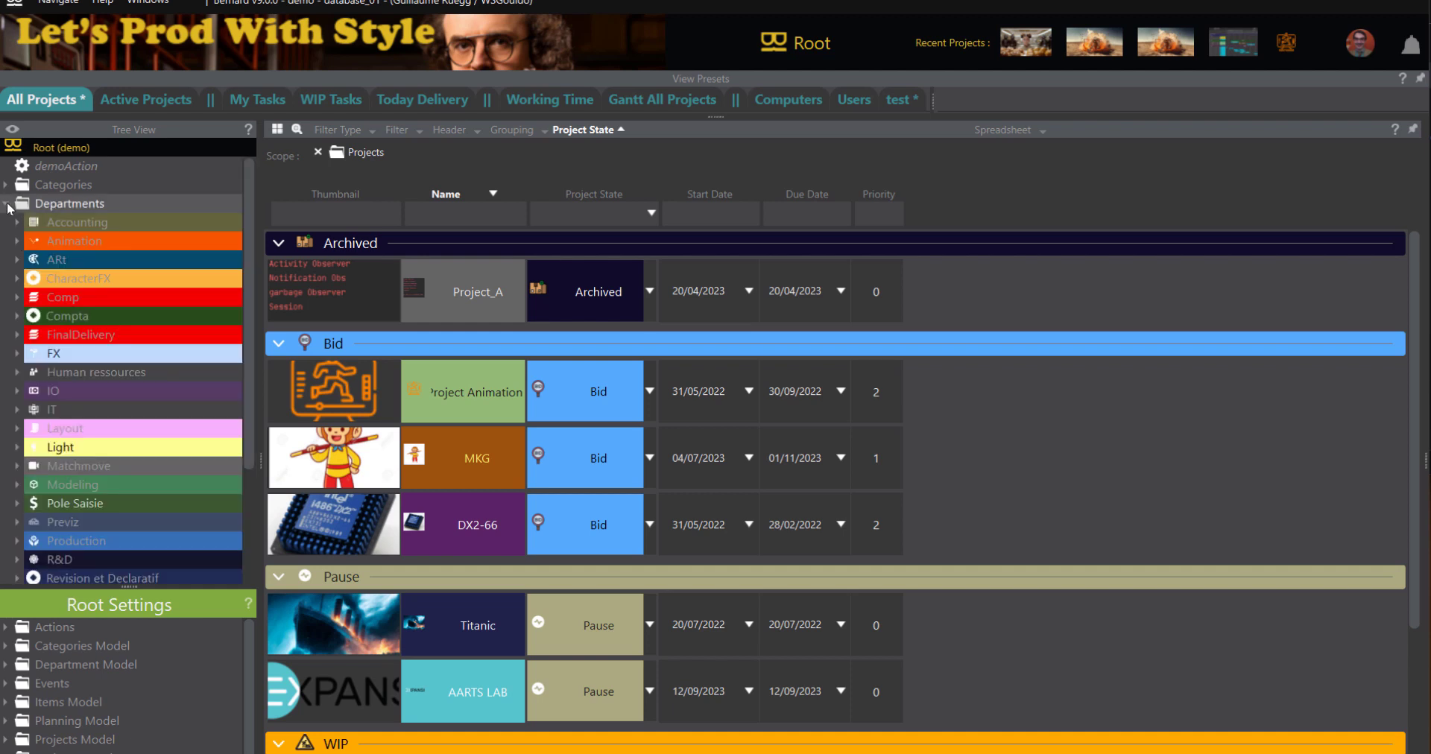
pyautogui.scroll(-3, 123, 413)
pyautogui.scroll(3, 125, 406)
# Create a new department named Grooming in the Departments folder
pyautogui.rightClick(65, 203)
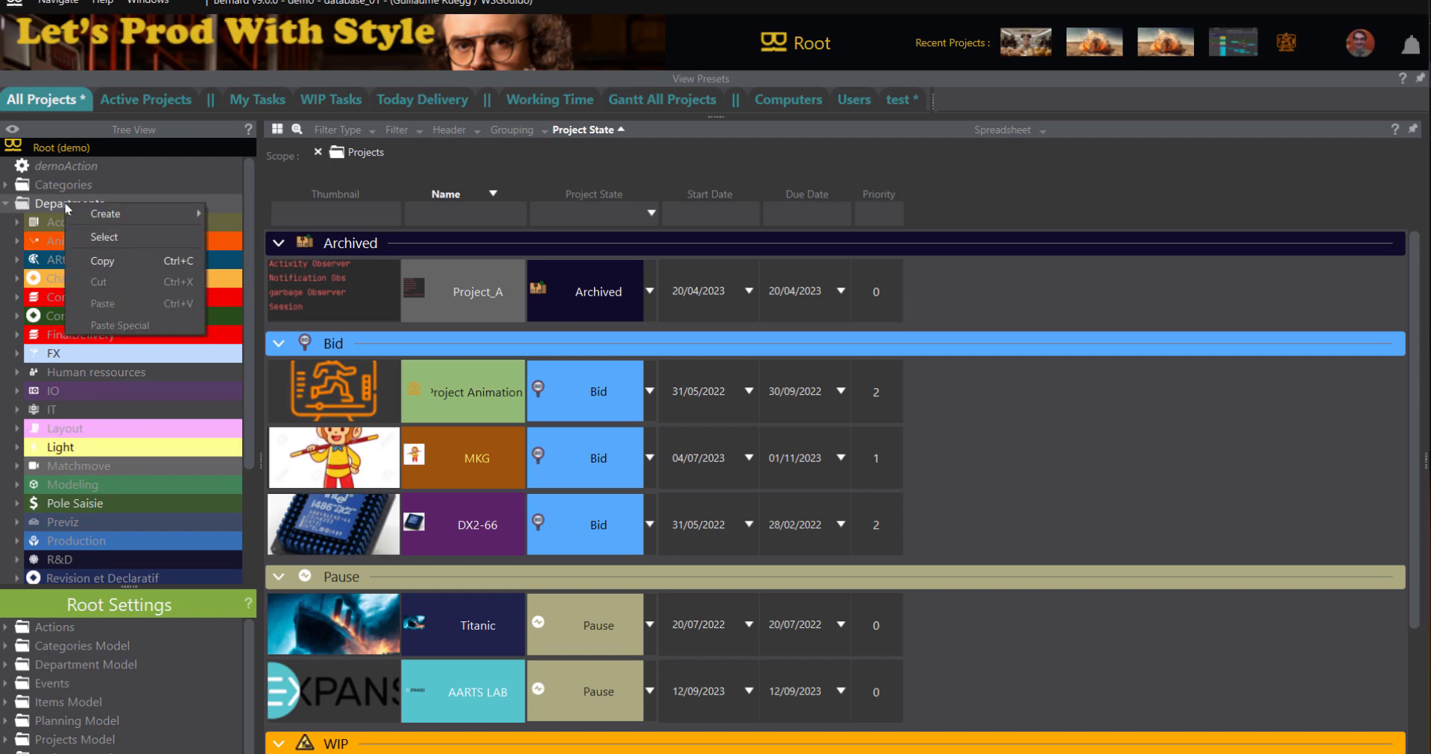
pyautogui.moveTo(100, 213)
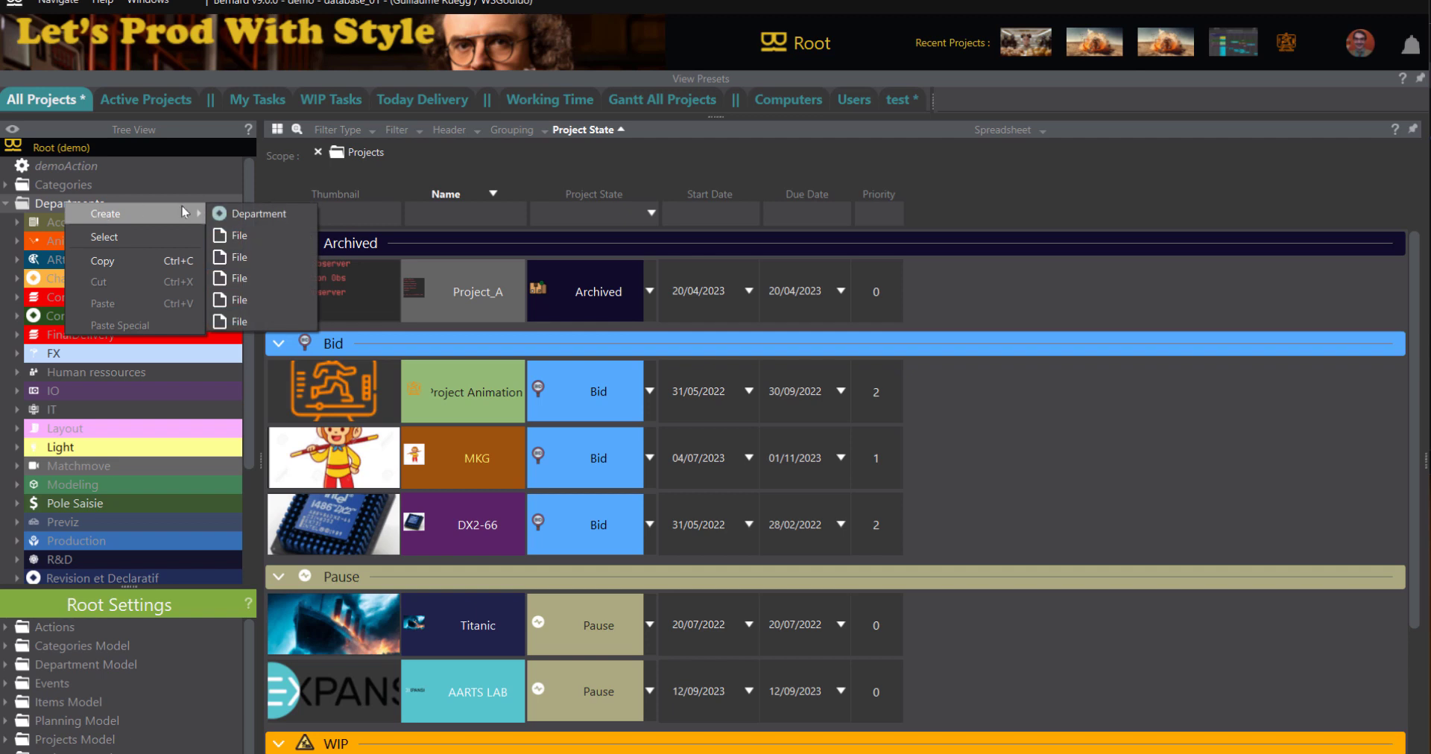
pyautogui.click(258, 212)
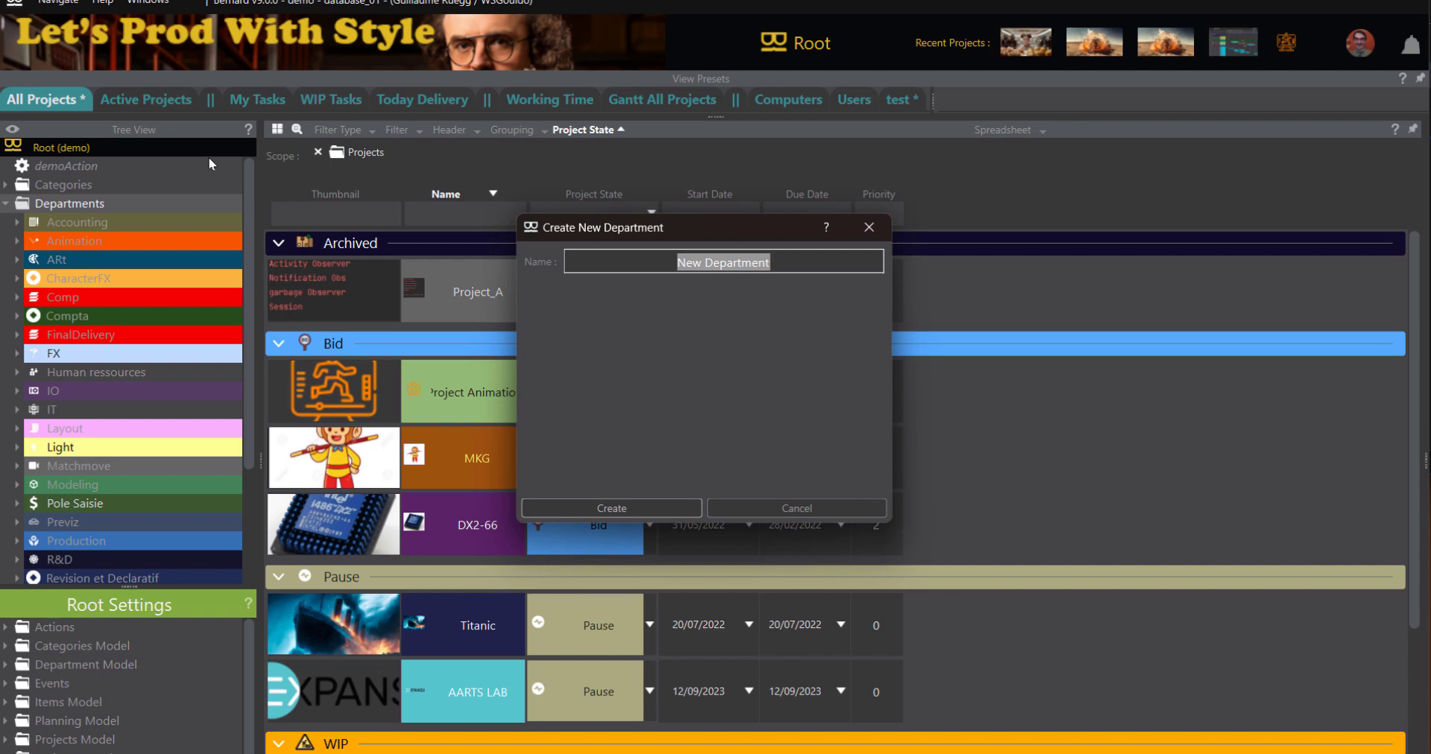
pyautogui.write('G')
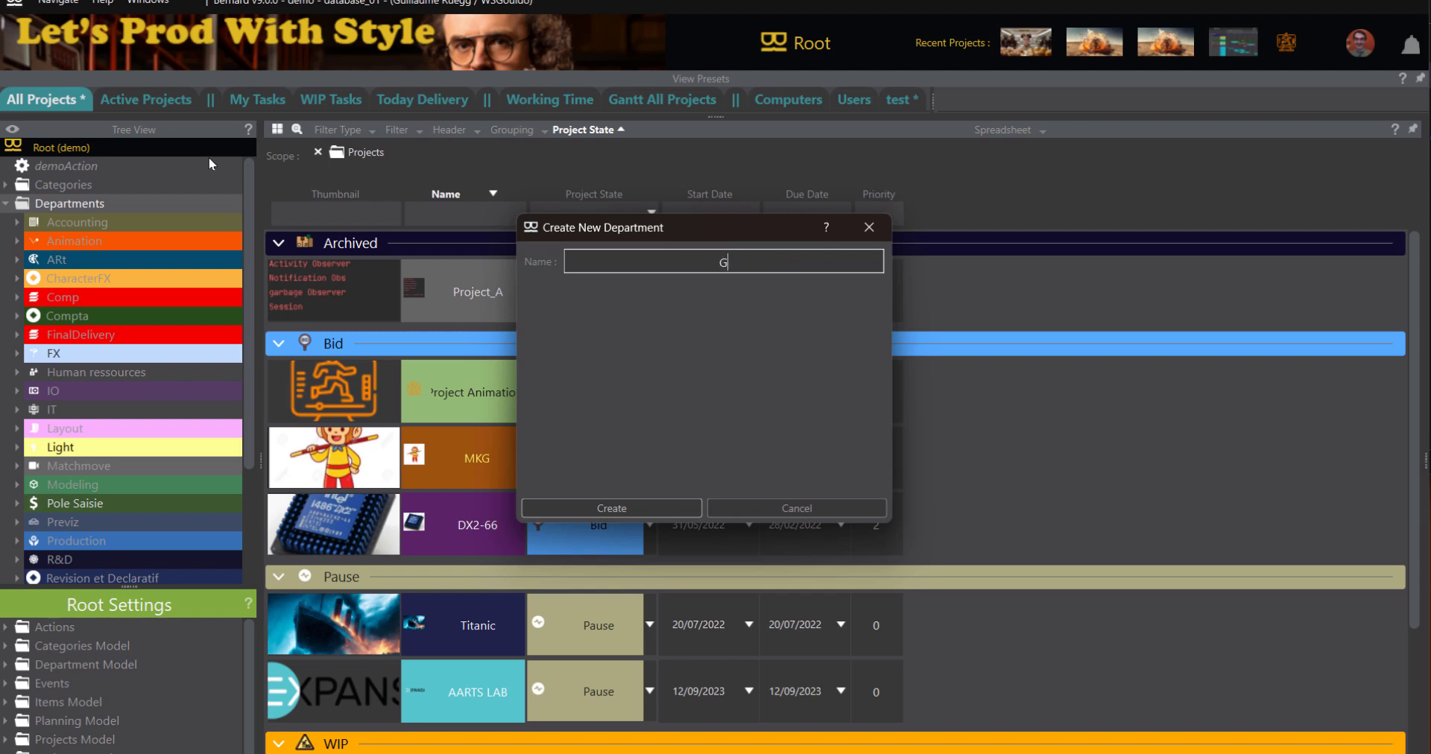
pyautogui.write('rooming')
pyautogui.click(626, 514)
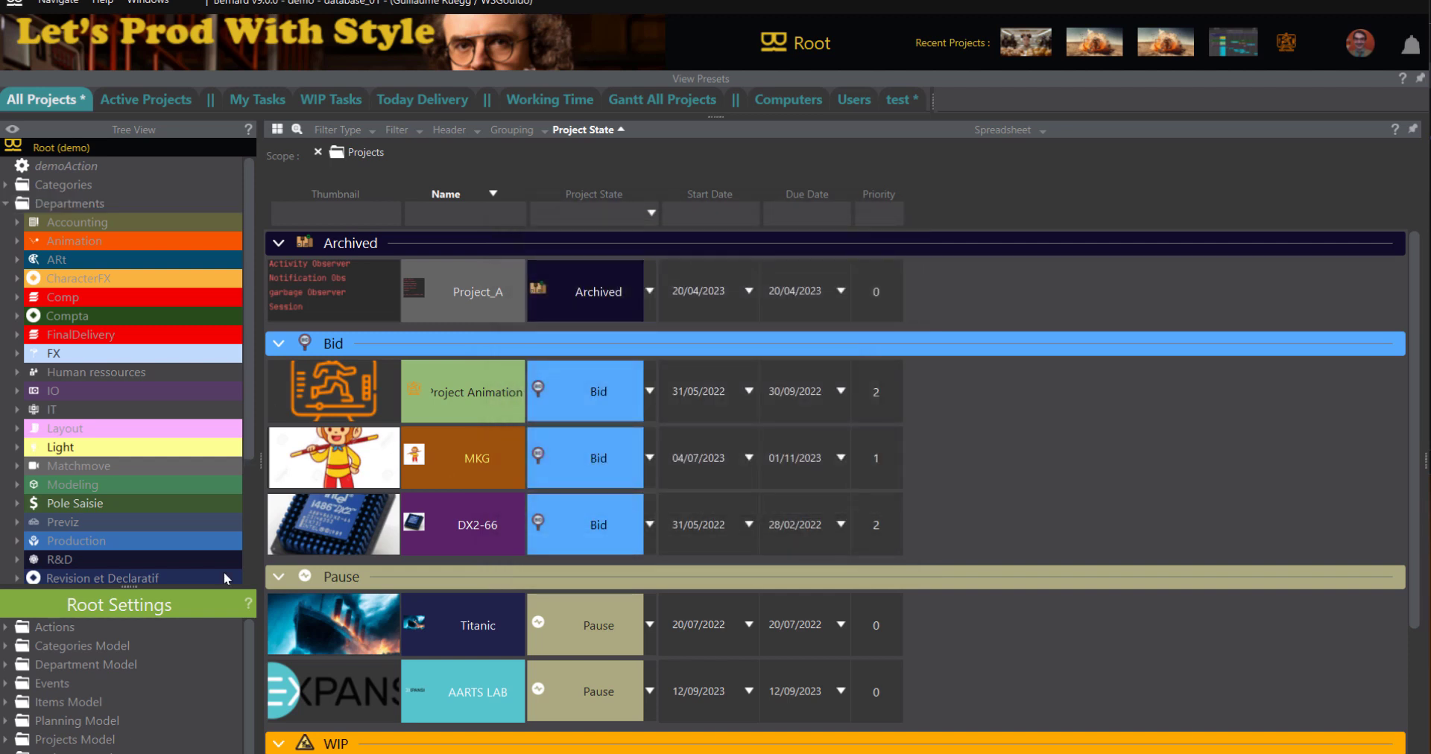
# Select the Grooming department in the tree and reveal the property view showing its settings
pyautogui.scroll(-3, 118, 386)
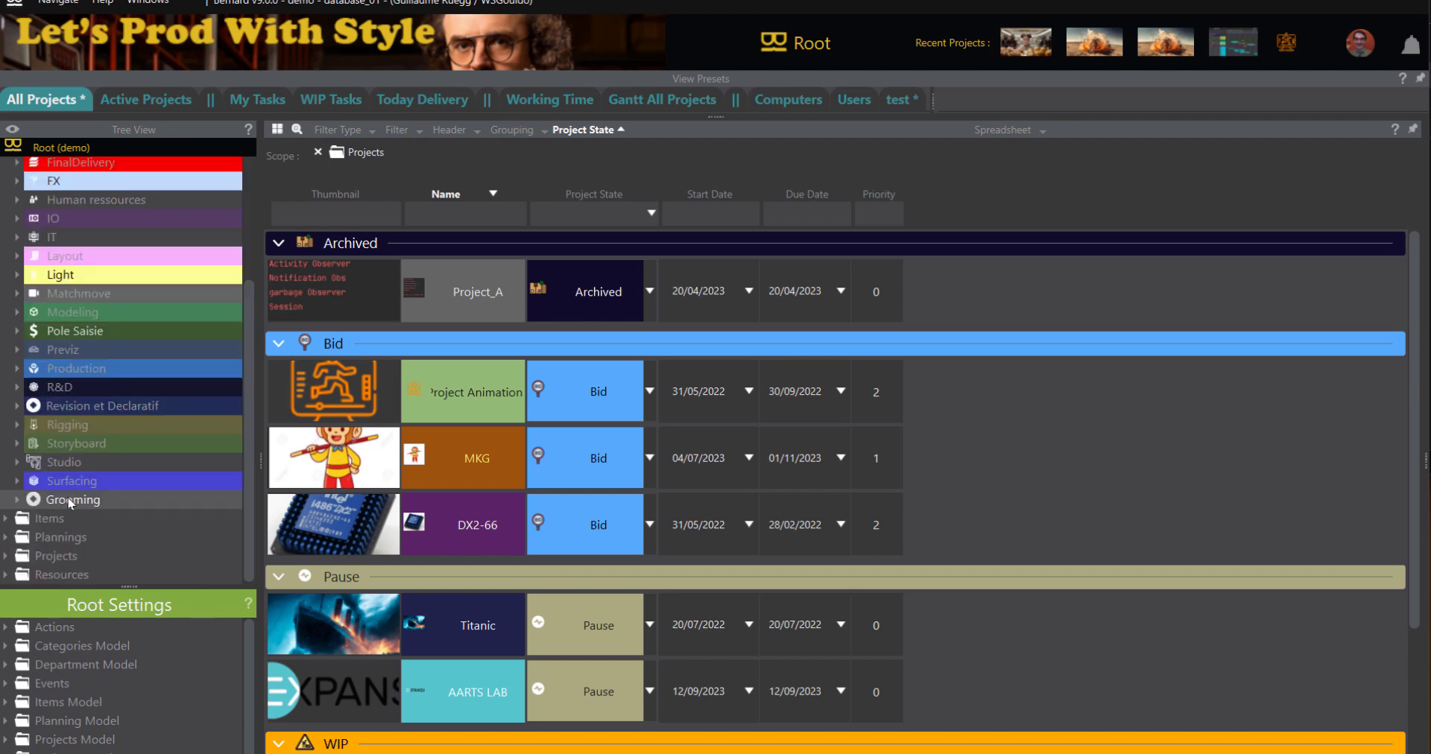
pyautogui.click(89, 482)
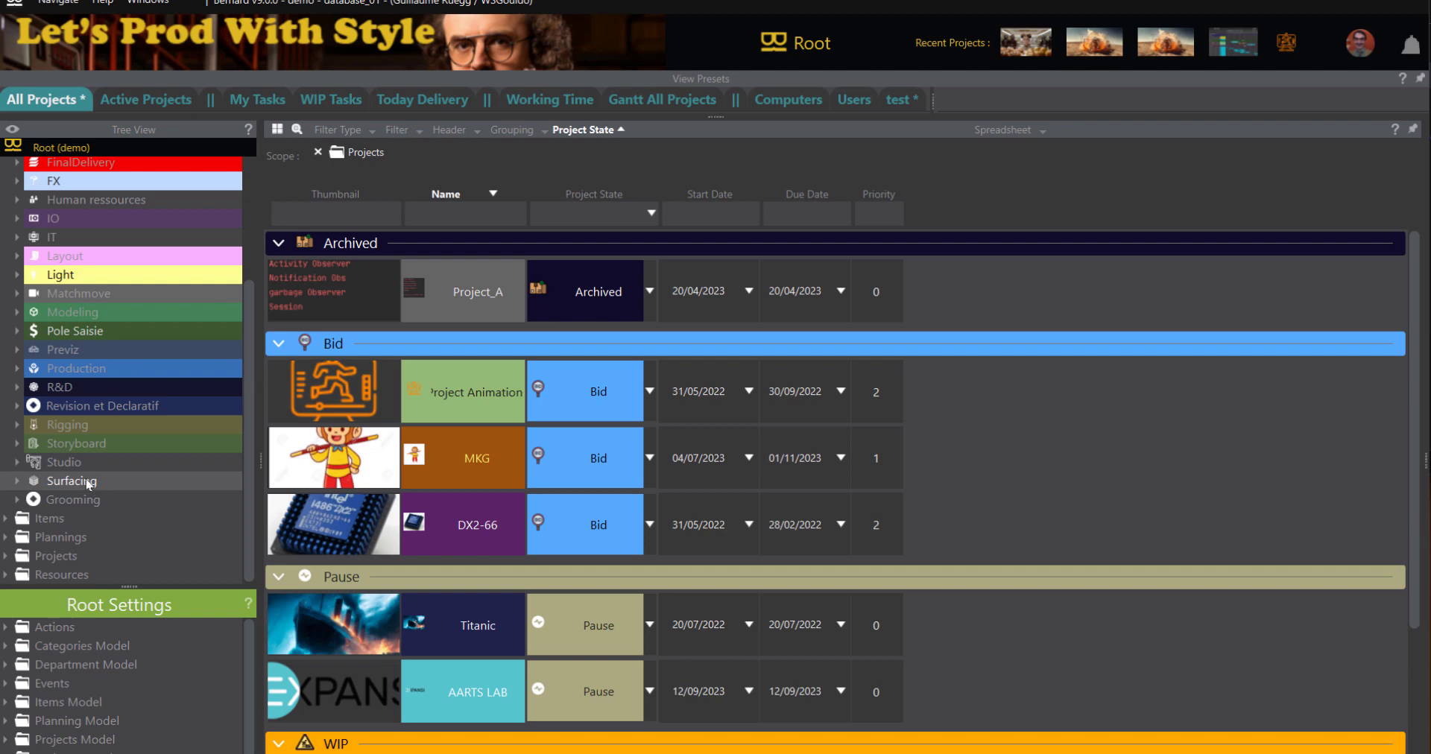
pyautogui.click(73, 462)
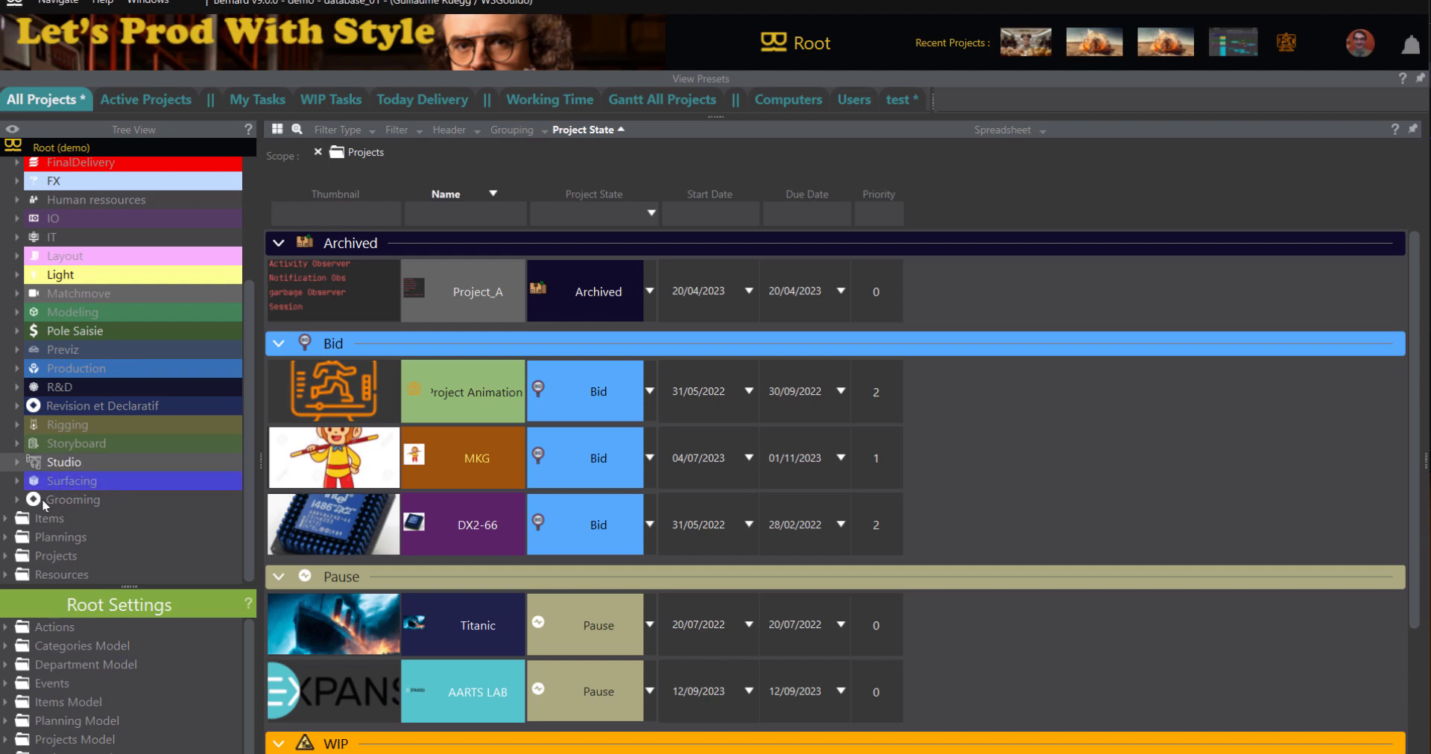
pyautogui.click(72, 500)
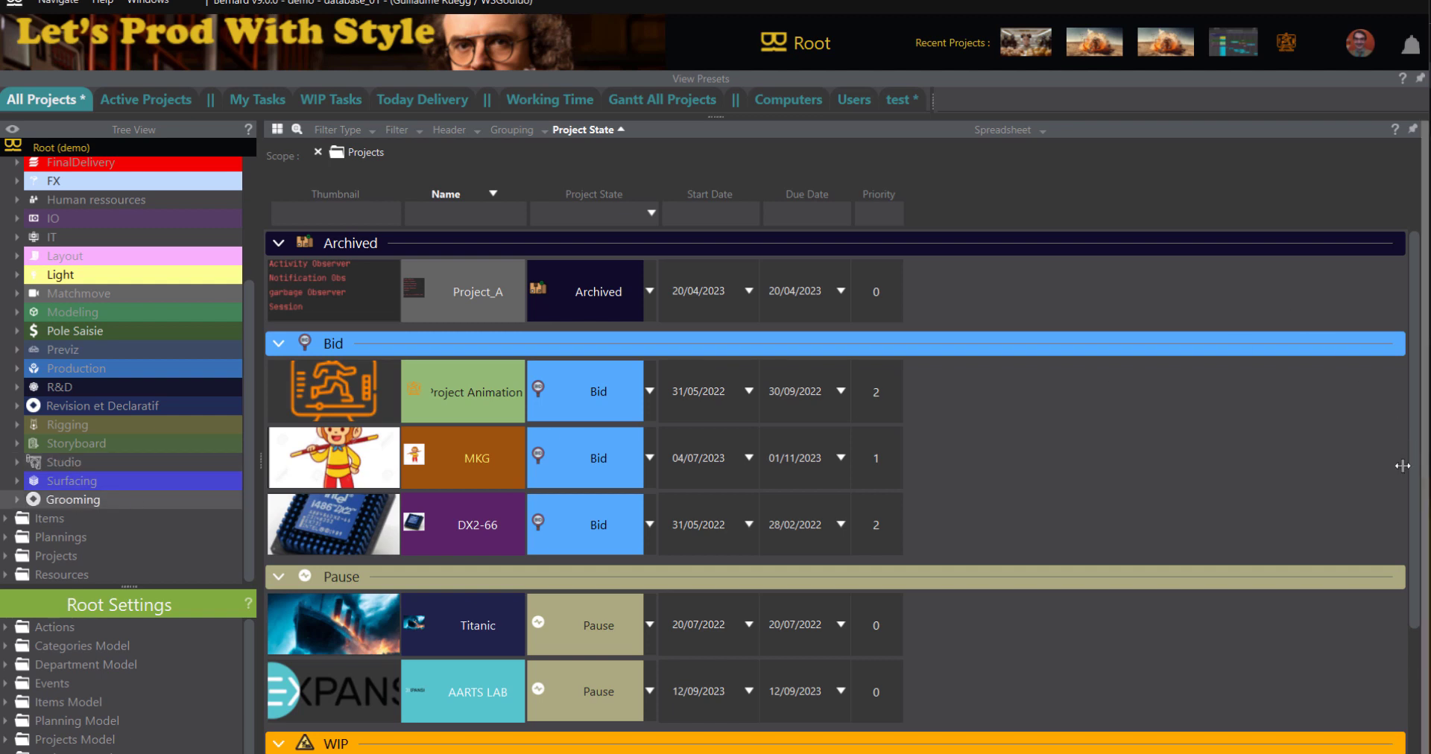
pyautogui.moveTo(1409, 461); pyautogui.dragTo(1064, 462)
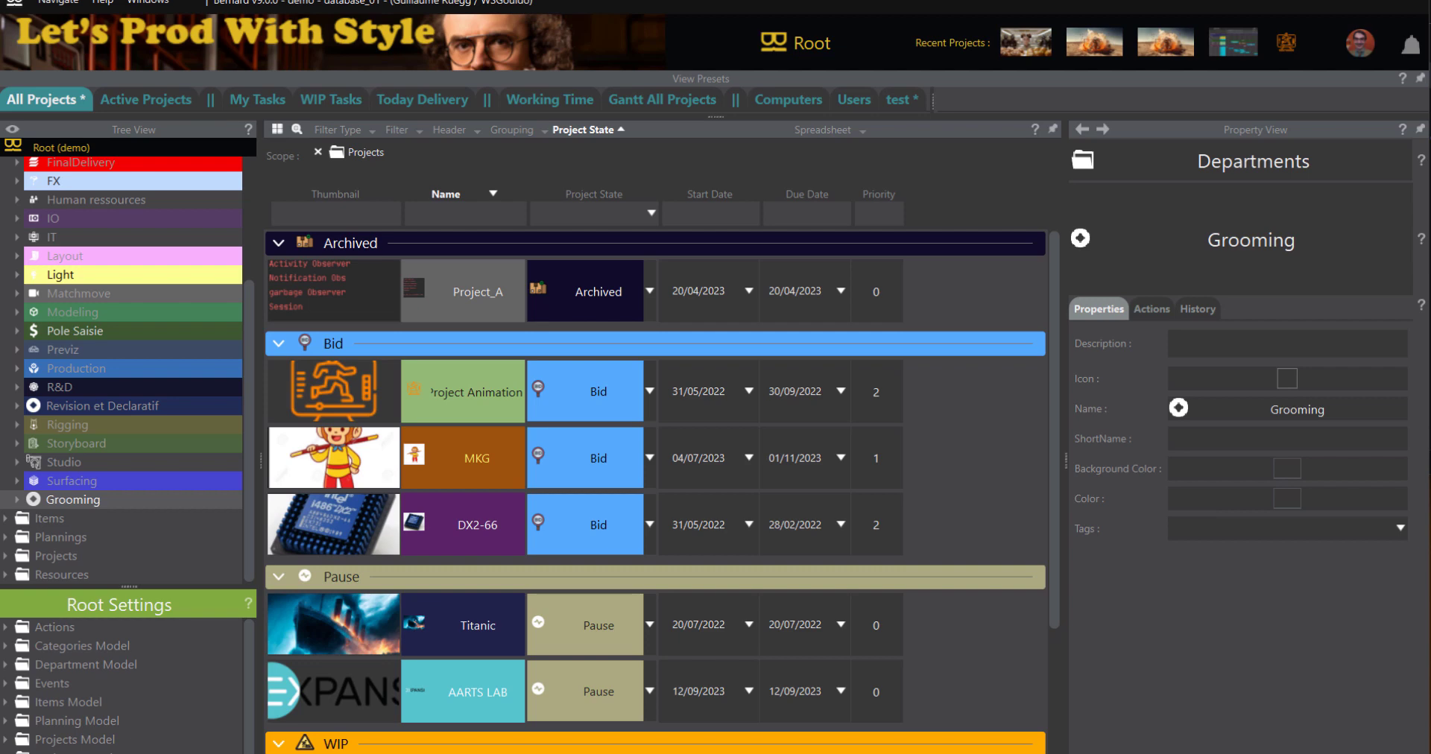
# Switch to File Explorer and select des-arbres.png in the Documents > Bernard > icones folder
pyautogui.moveTo(1430, 15); pyautogui.dragTo(578, 150)
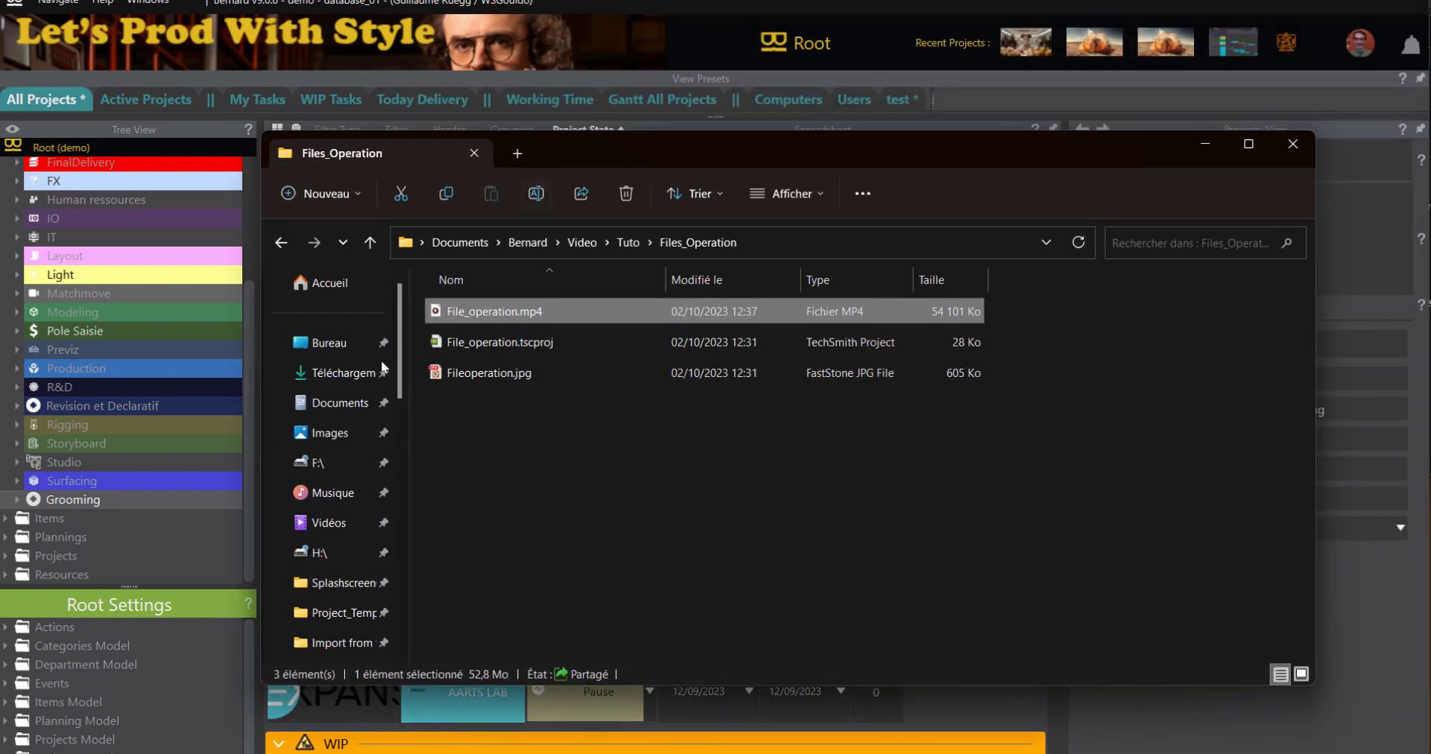
pyautogui.scroll(-1, 345, 589)
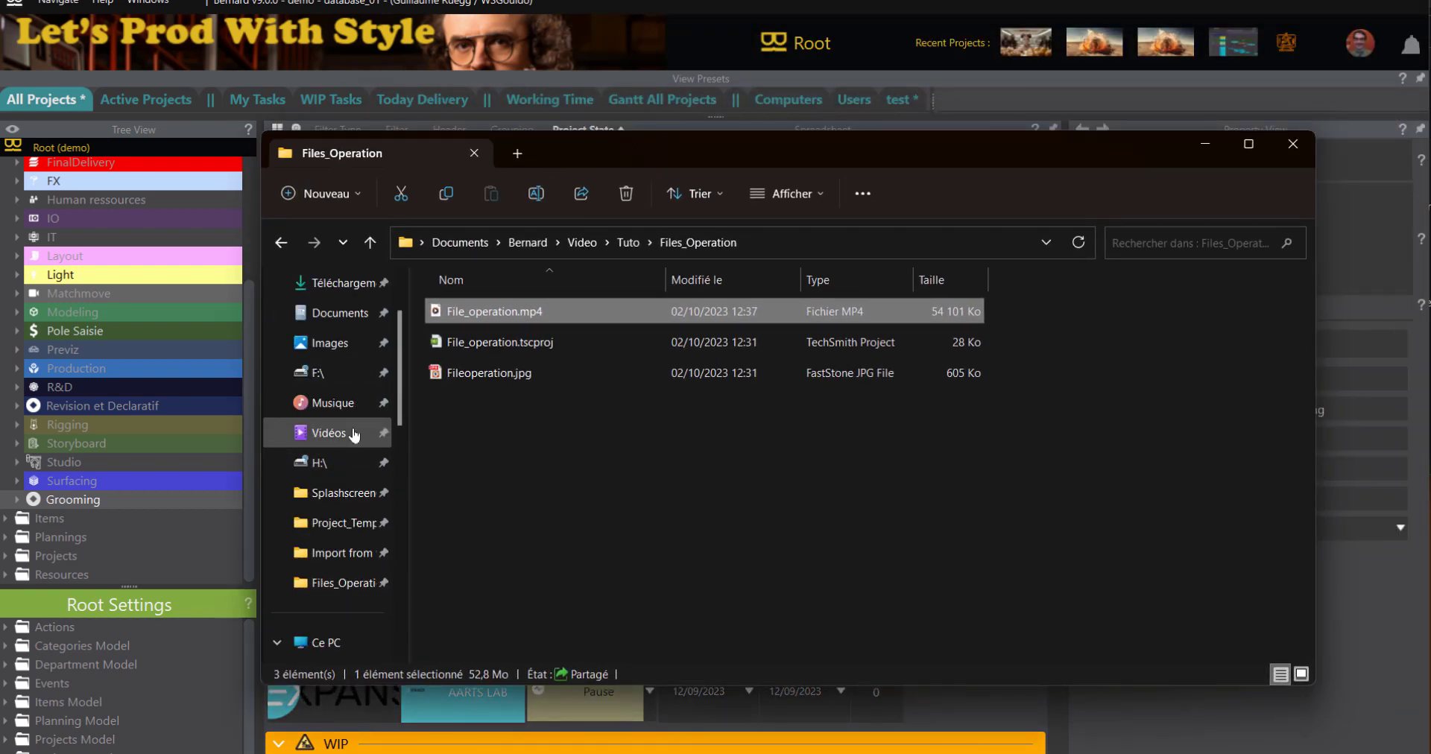
pyautogui.scroll(1, 353, 499)
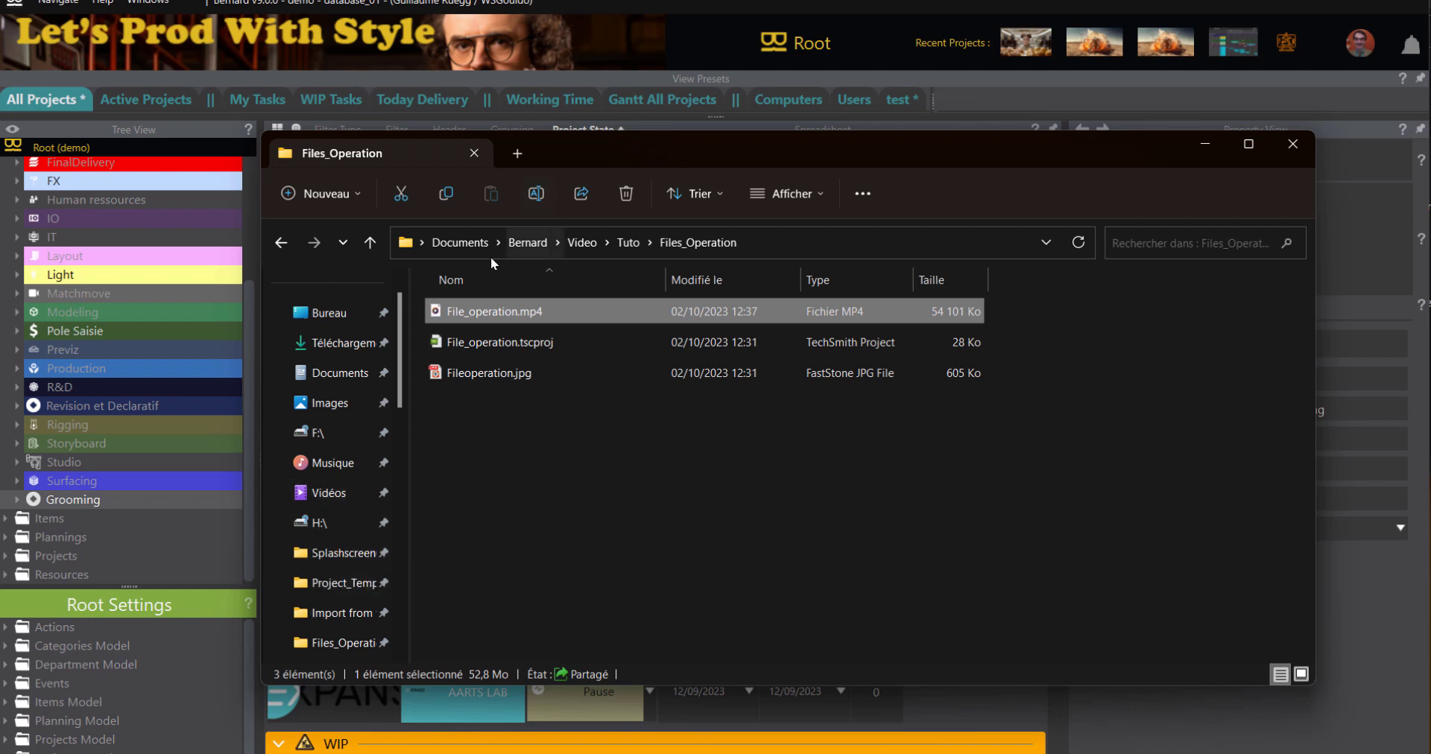
pyautogui.click(528, 242)
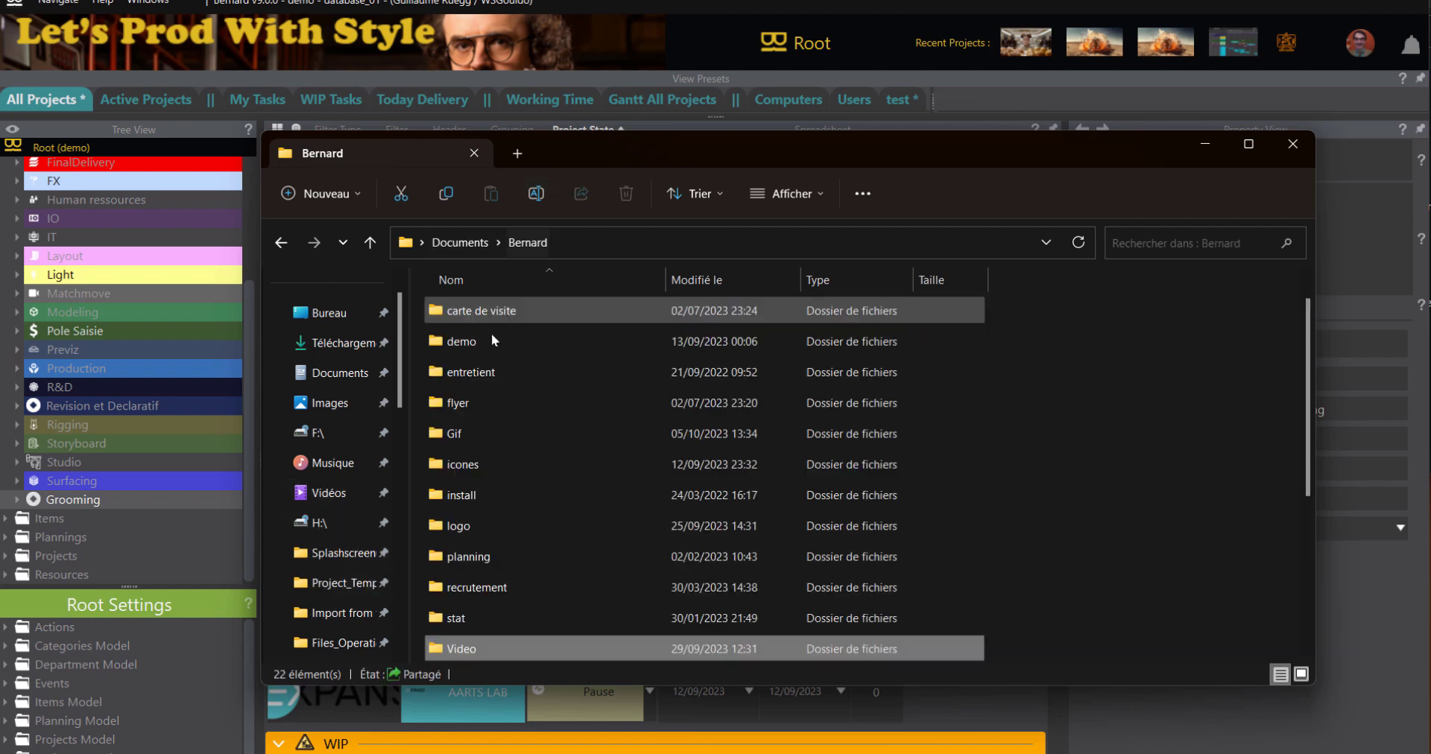
pyautogui.doubleClick(489, 466)
pyautogui.scroll(-8, 740, 458)
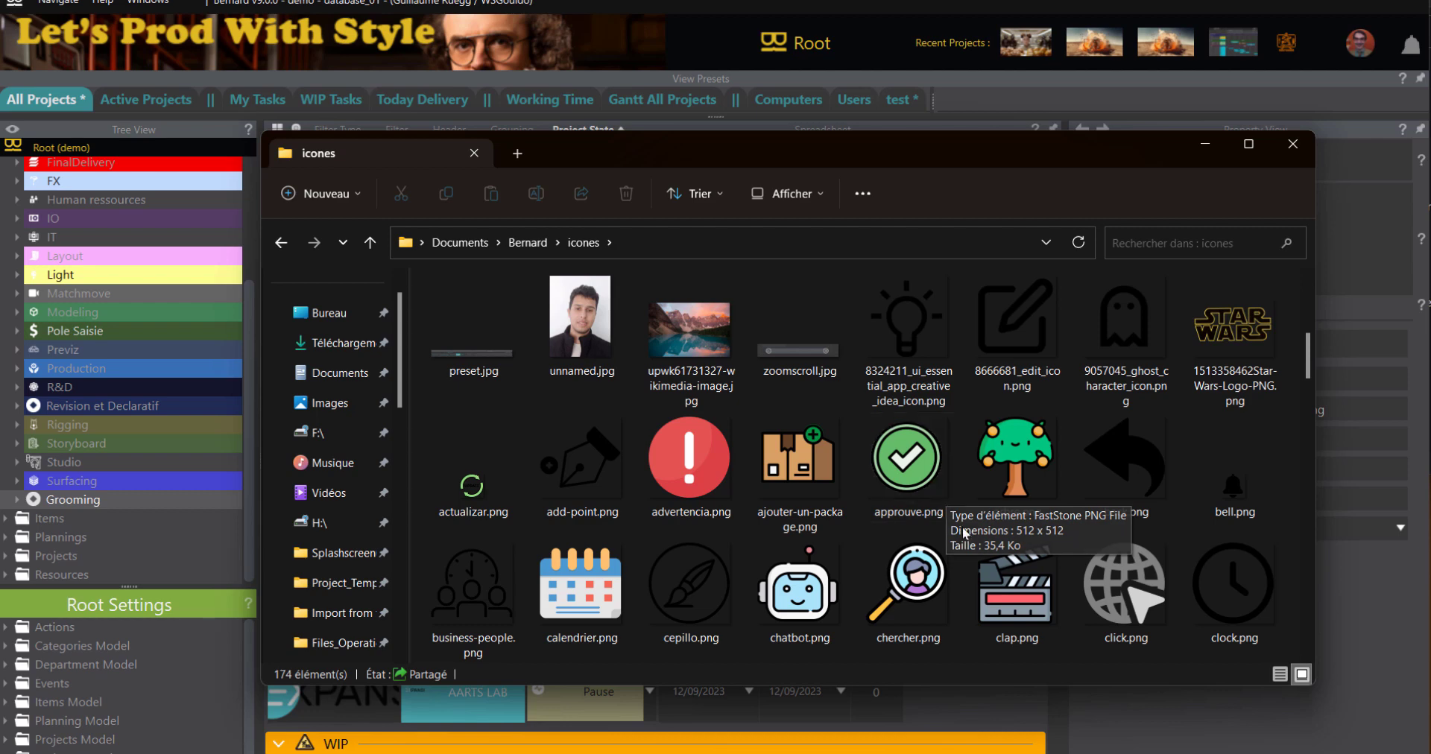
pyautogui.scroll(-4, 870, 557)
pyautogui.scroll(-5, 870, 557)
pyautogui.scroll(5, 870, 557)
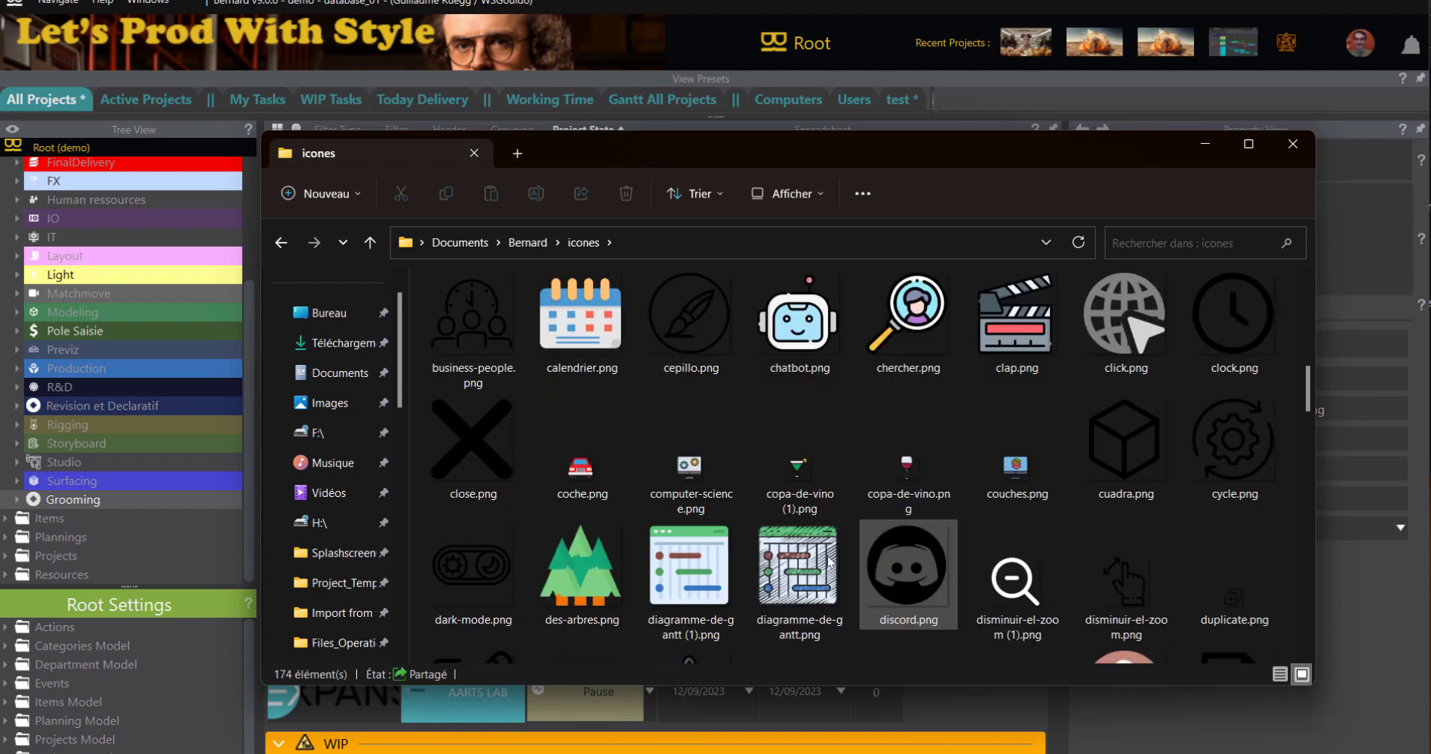
pyautogui.click(585, 582)
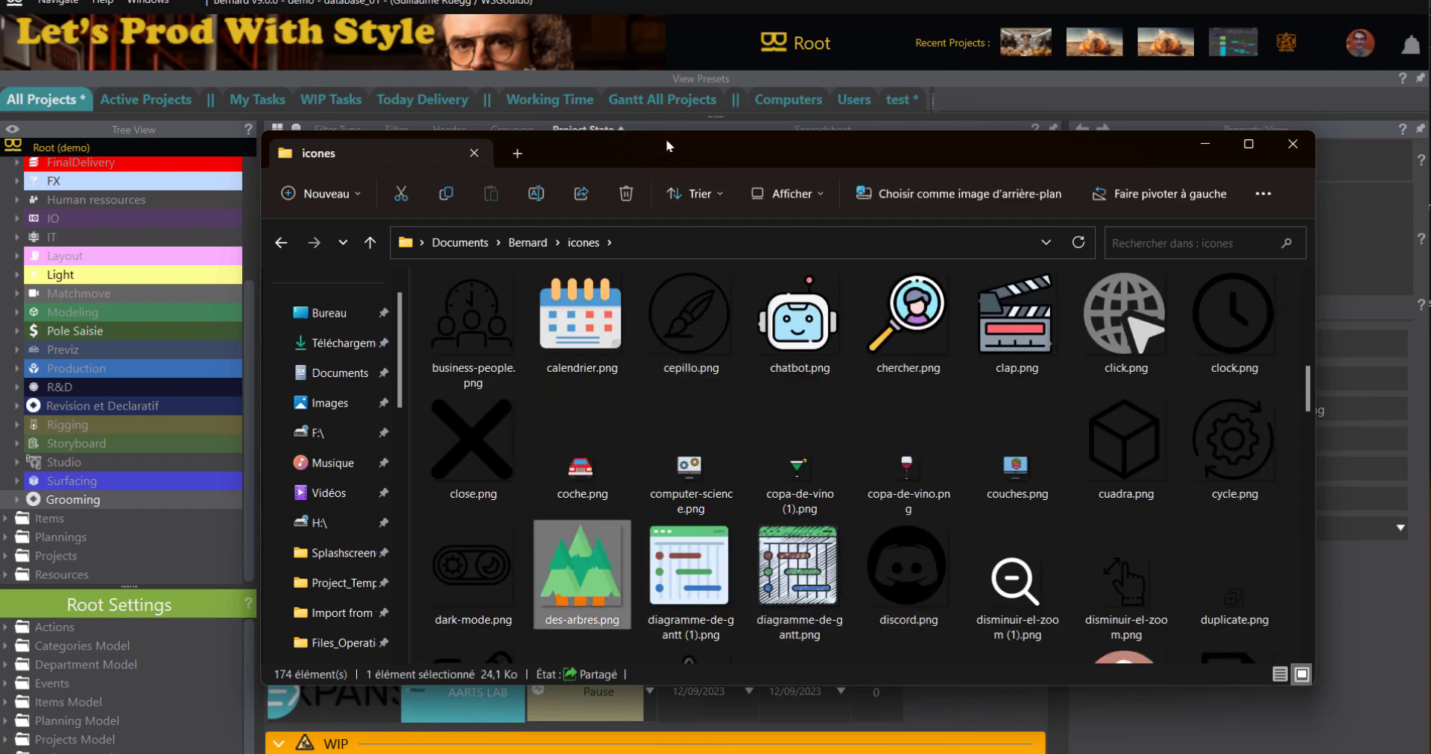
# Assign des-arbres.png as the Grooming department's icon and put the File Explorer window away
pyautogui.moveTo(665, 142); pyautogui.dragTo(439, 204)
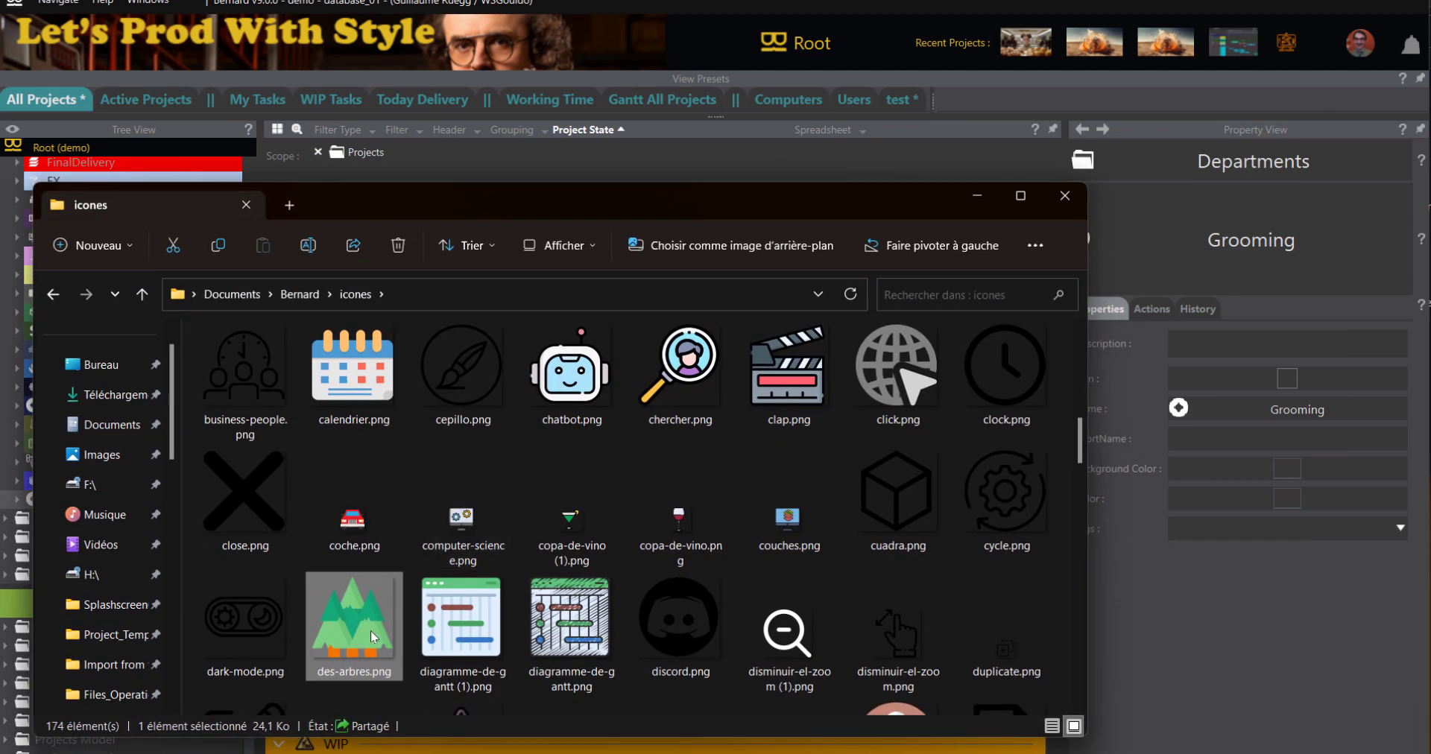
pyautogui.moveTo(387, 623); pyautogui.dragTo(1294, 385)
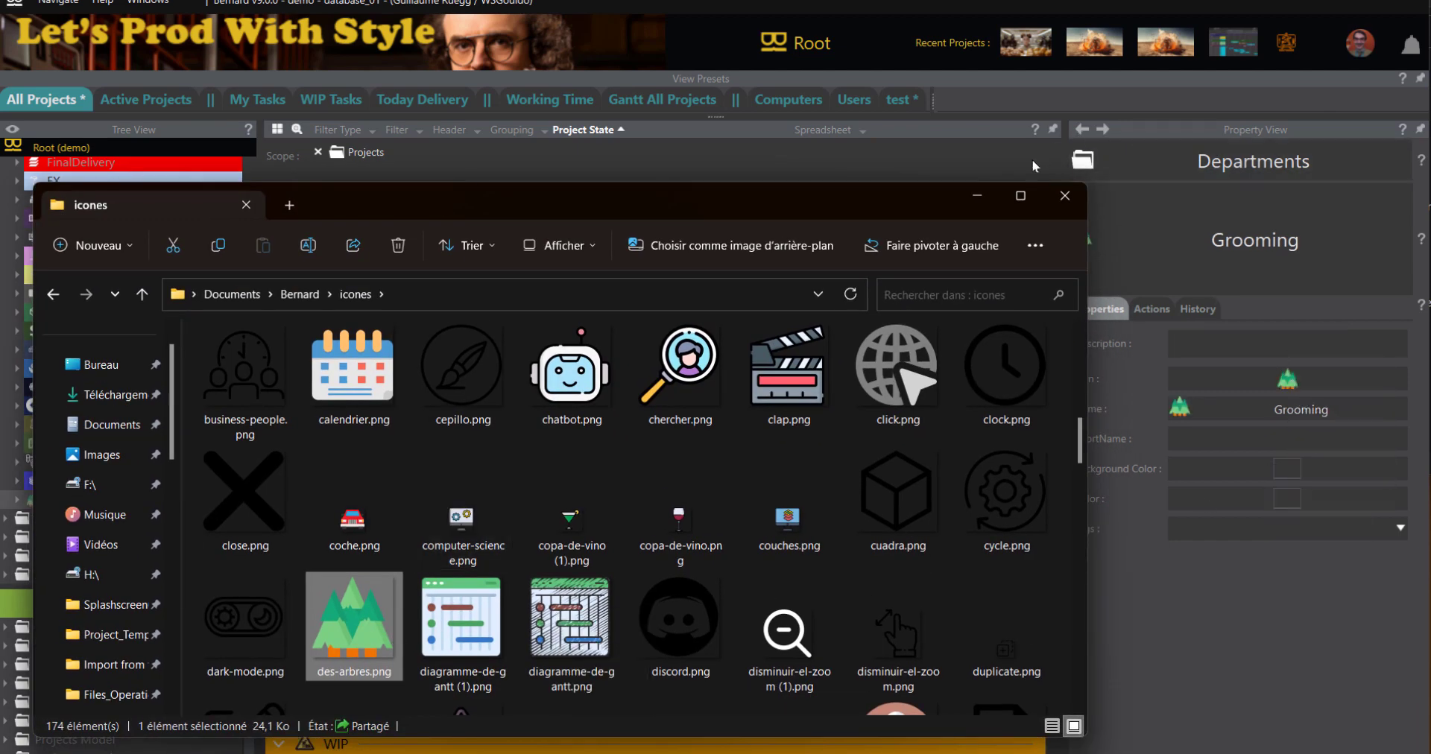
pyautogui.click(981, 206)
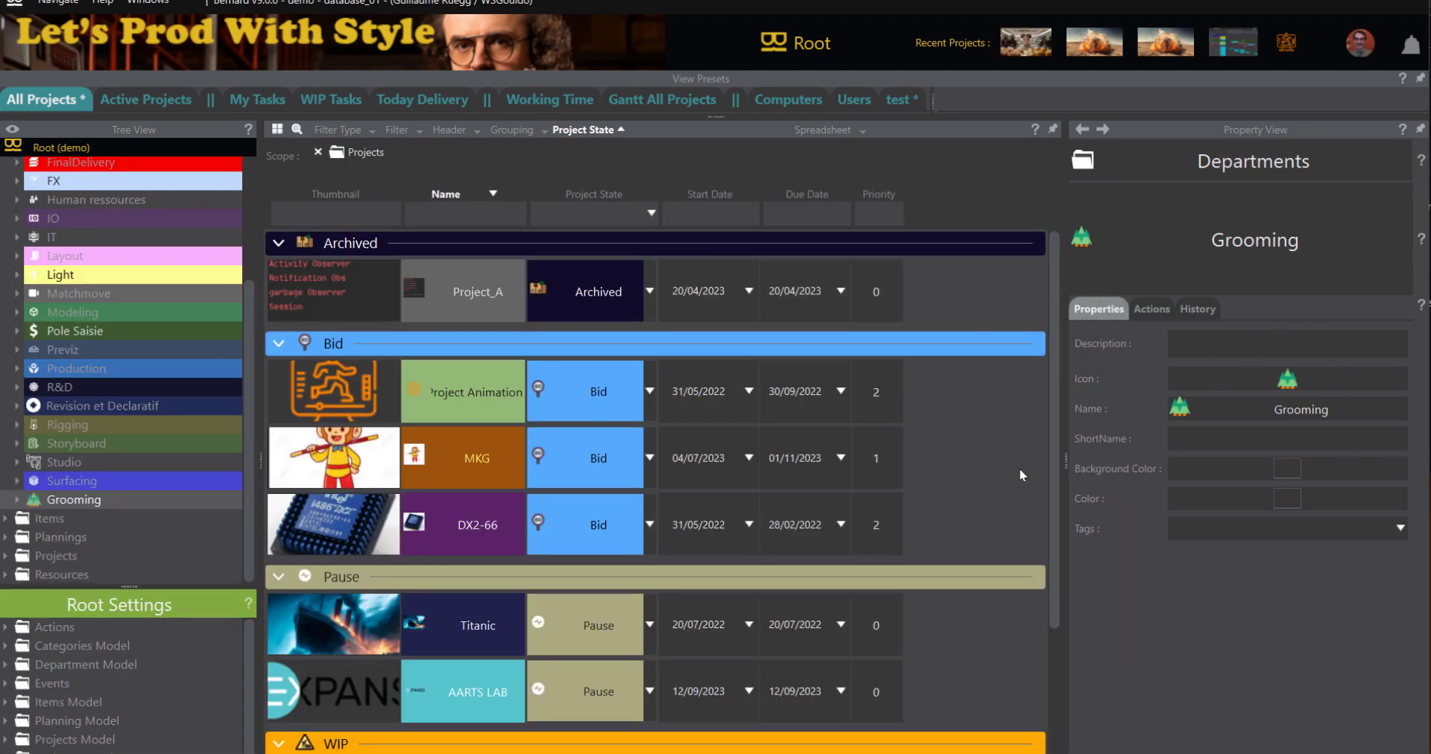
# Set the Grooming department's background color to the dark green basic color and check it in the tree
pyautogui.click(1284, 472)
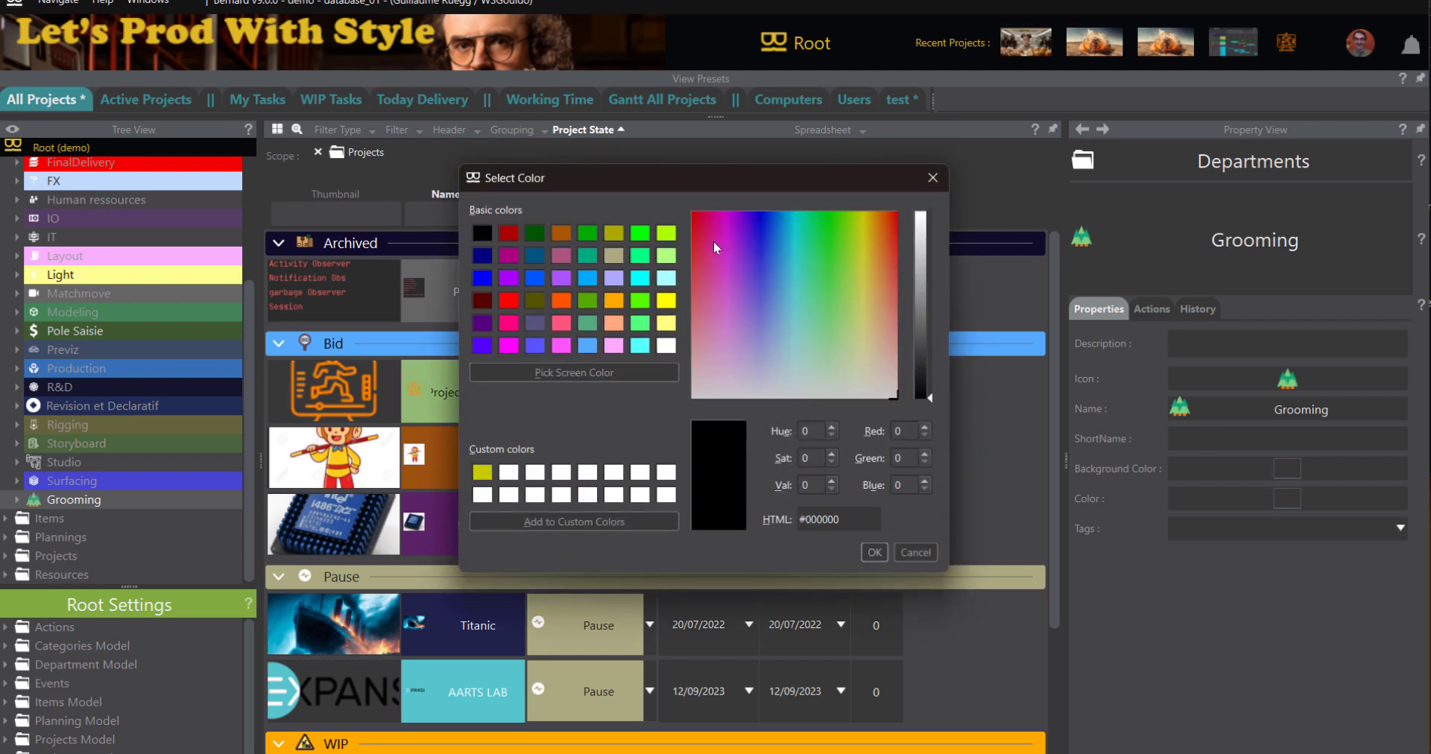
pyautogui.click(536, 235)
pyautogui.click(872, 554)
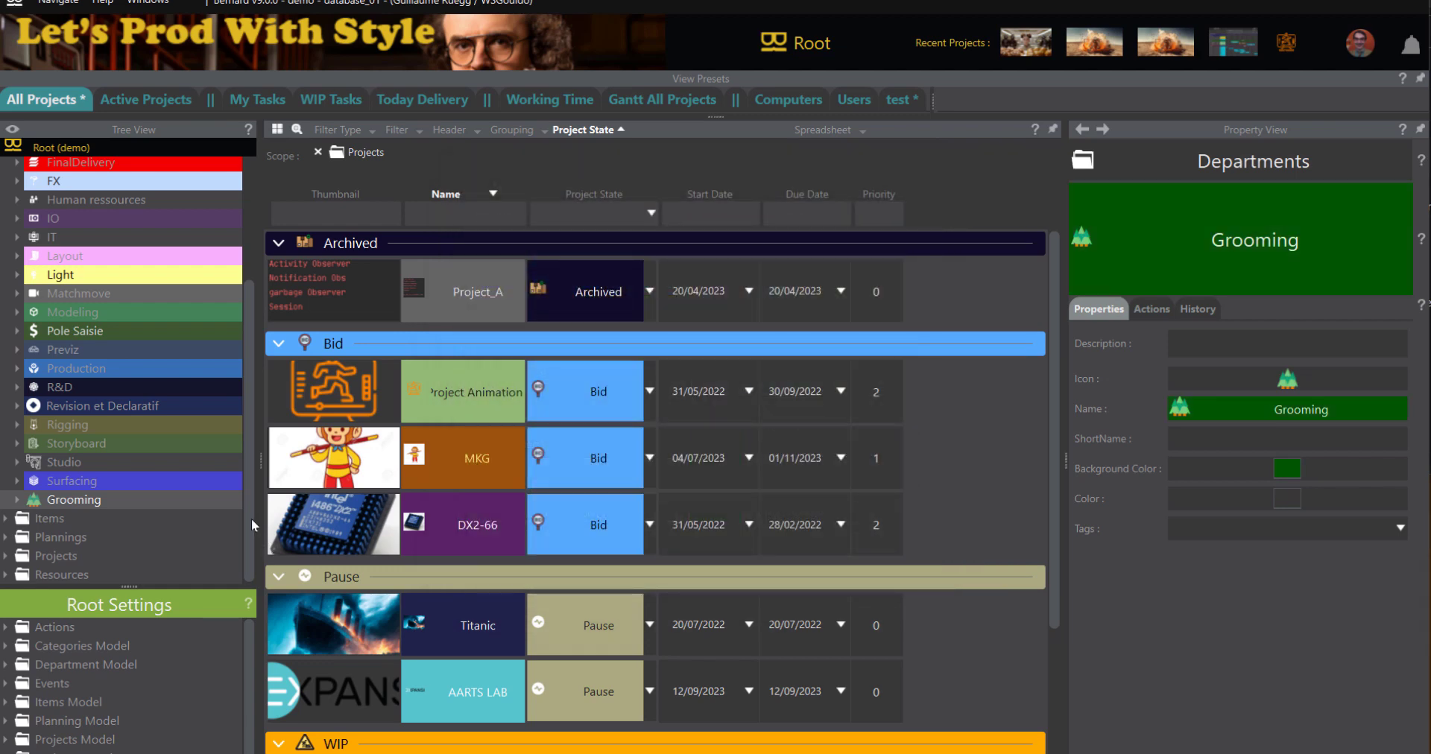
pyautogui.click(184, 464)
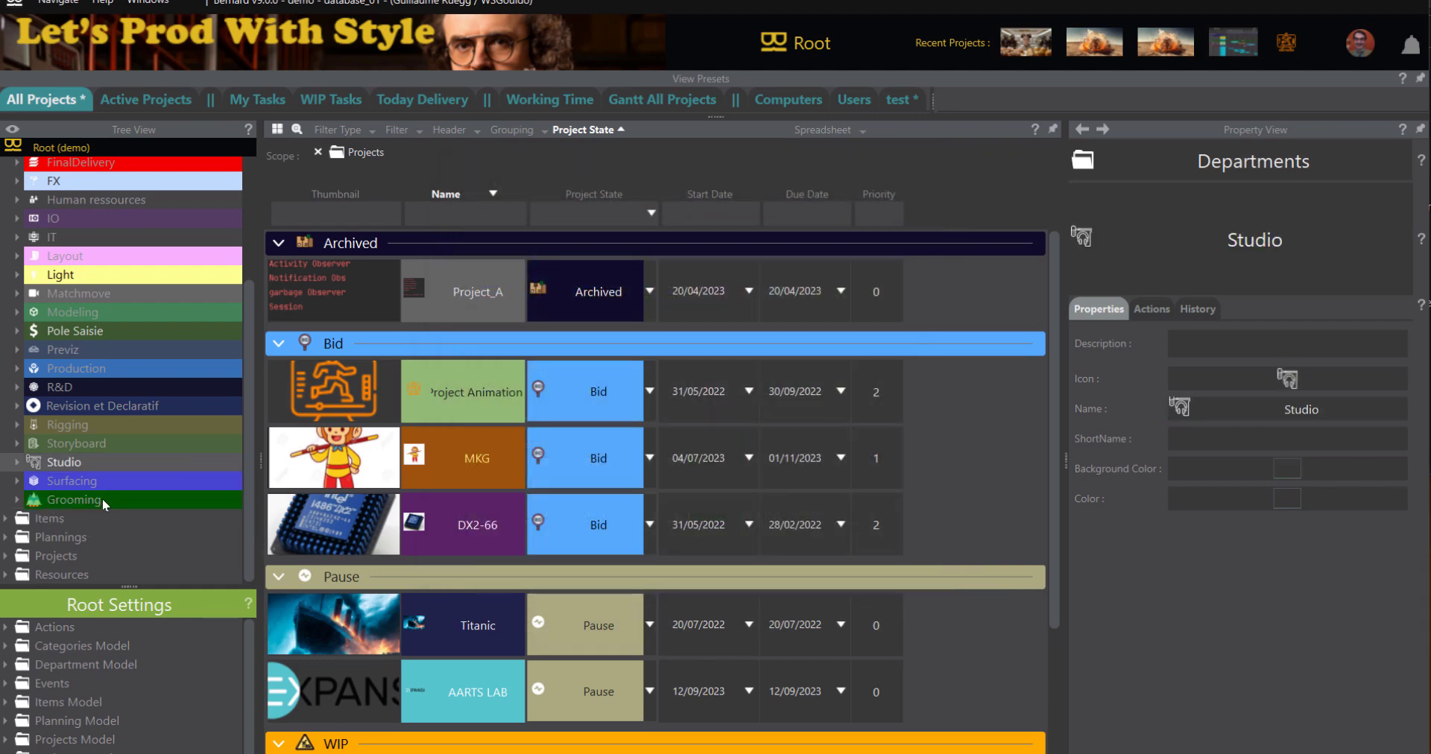
# Set the Grooming department's text color to yellow (#ffff00) and check it in the tree
pyautogui.click(124, 499)
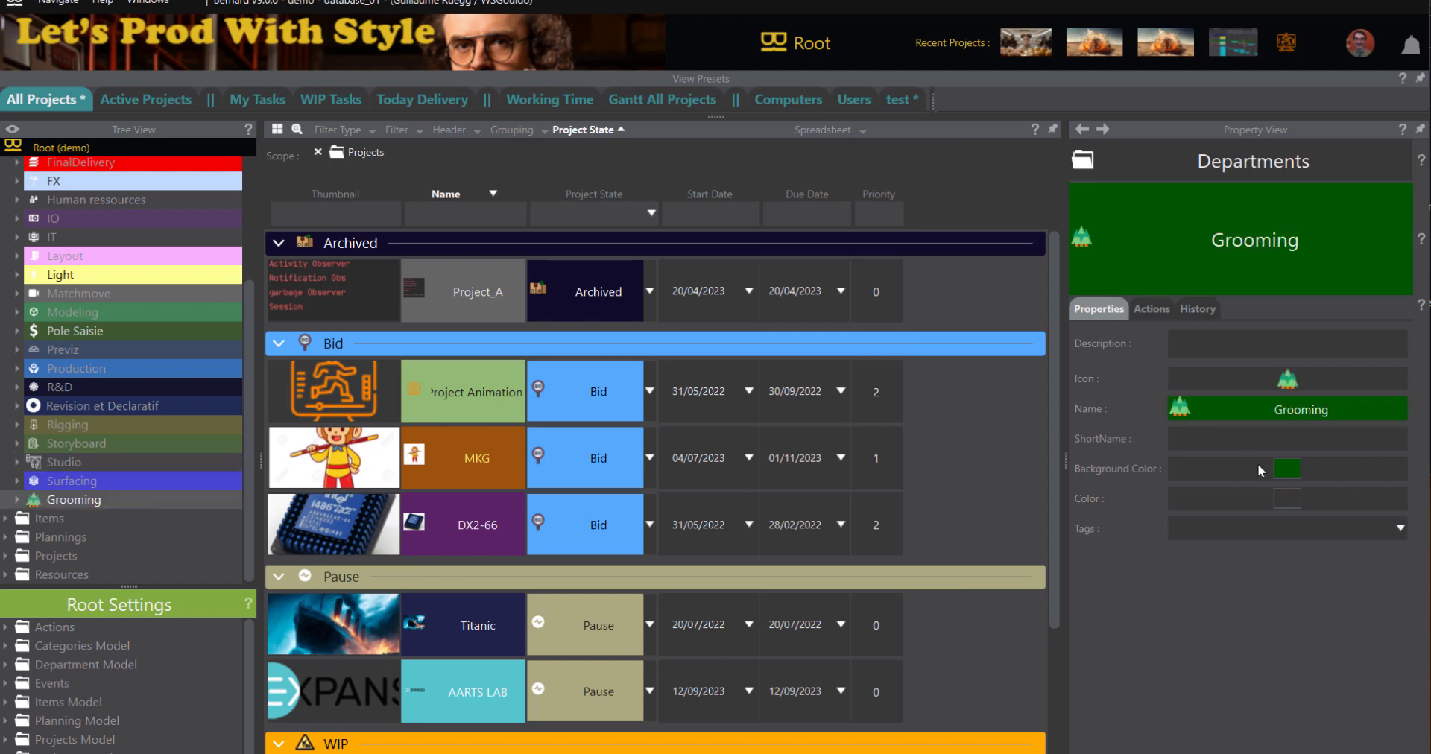
pyautogui.click(1278, 499)
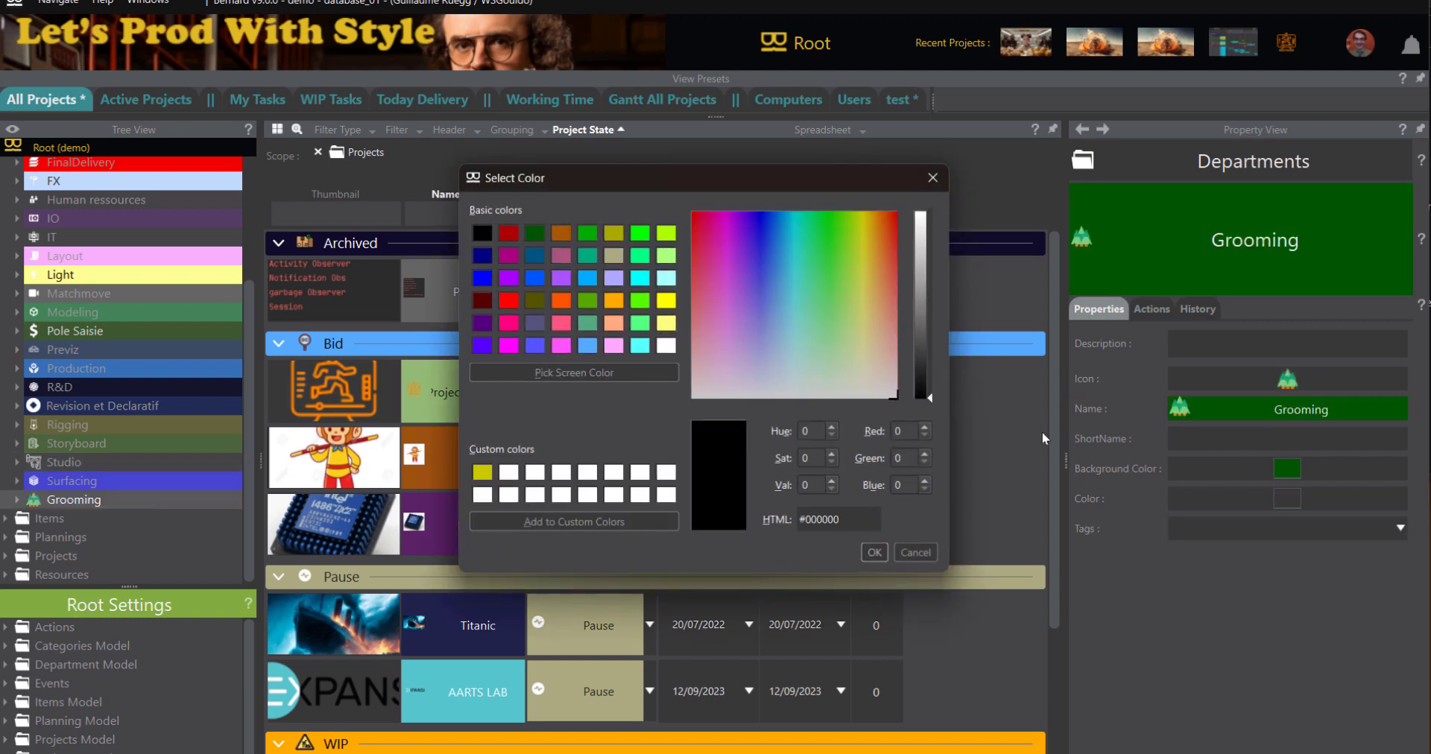
pyautogui.click(667, 301)
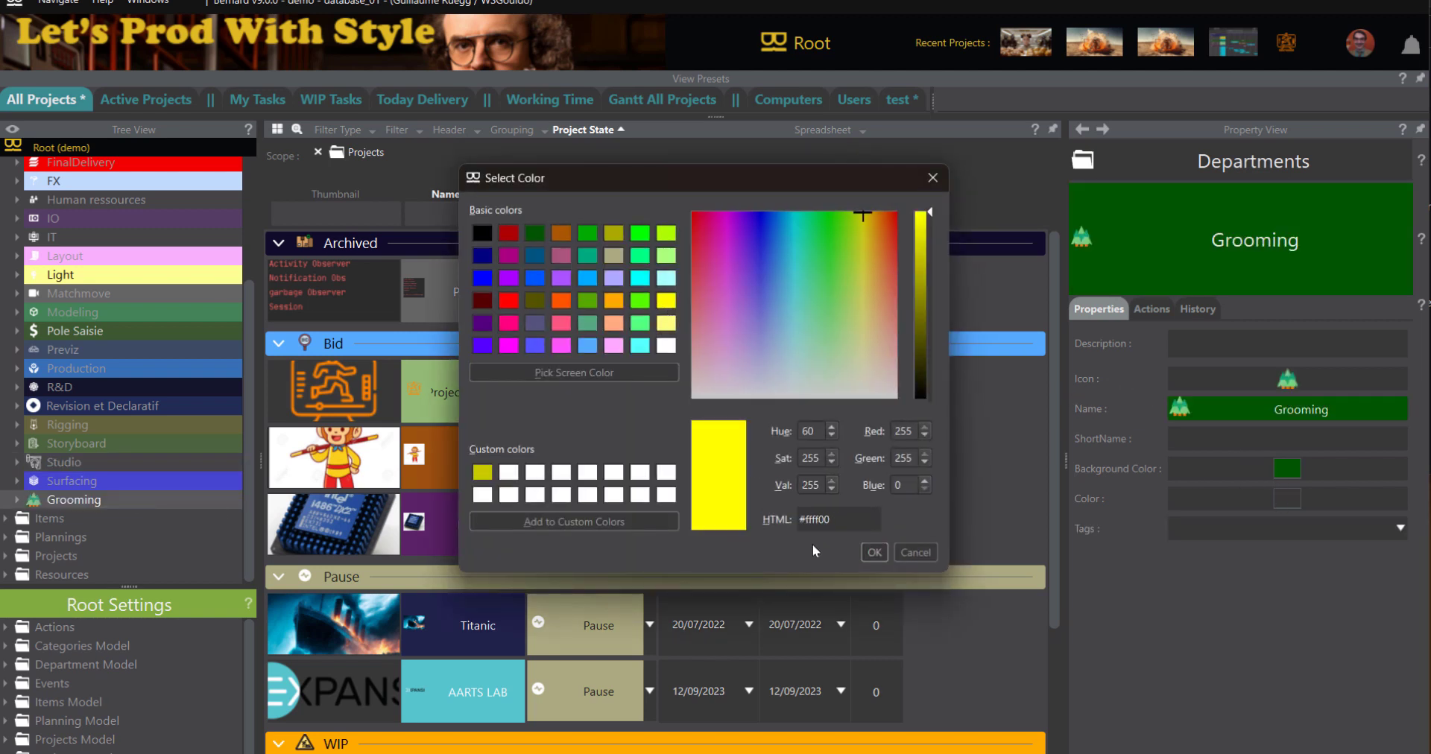
pyautogui.click(872, 553)
pyautogui.click(106, 478)
pyautogui.click(105, 495)
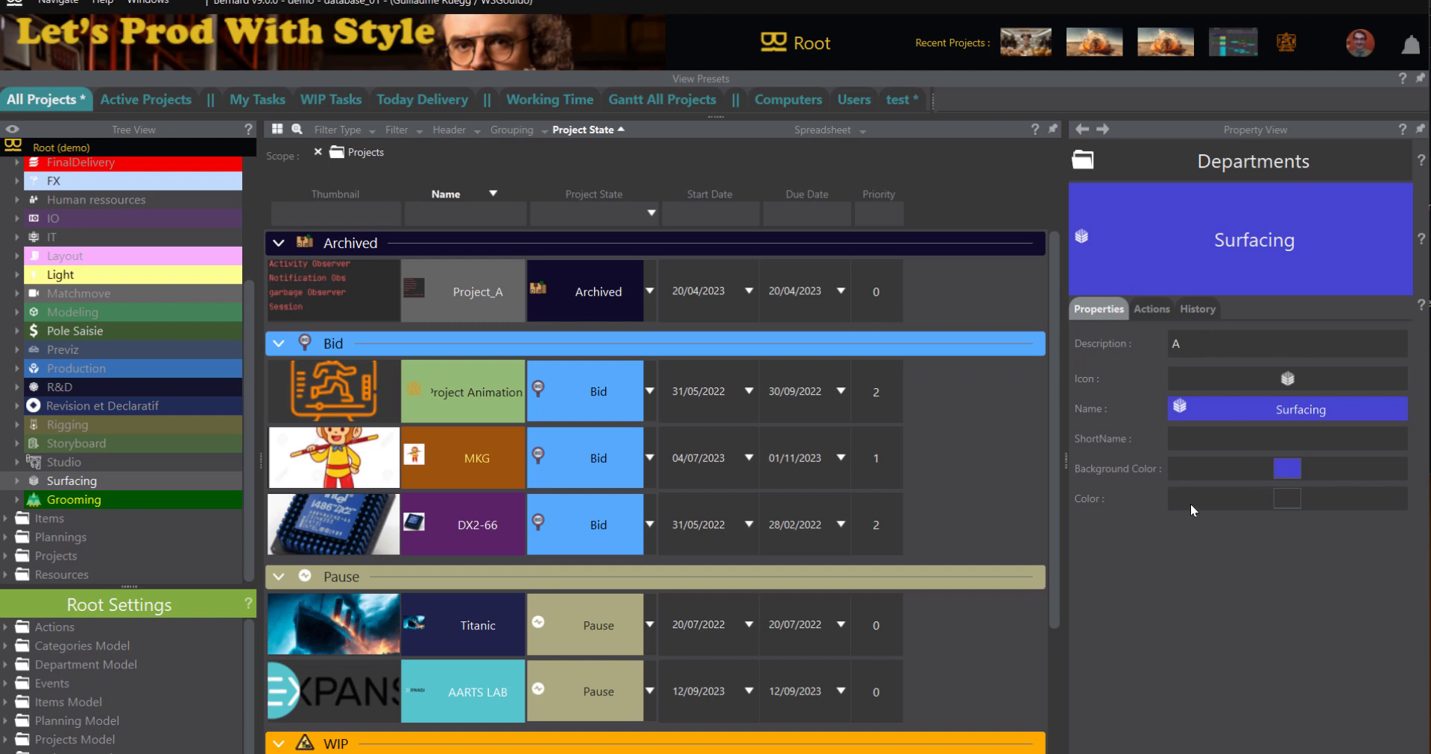
# Review the change history of the Surfacing and Grooming departments and return to Grooming's properties
pyautogui.click(1204, 311)
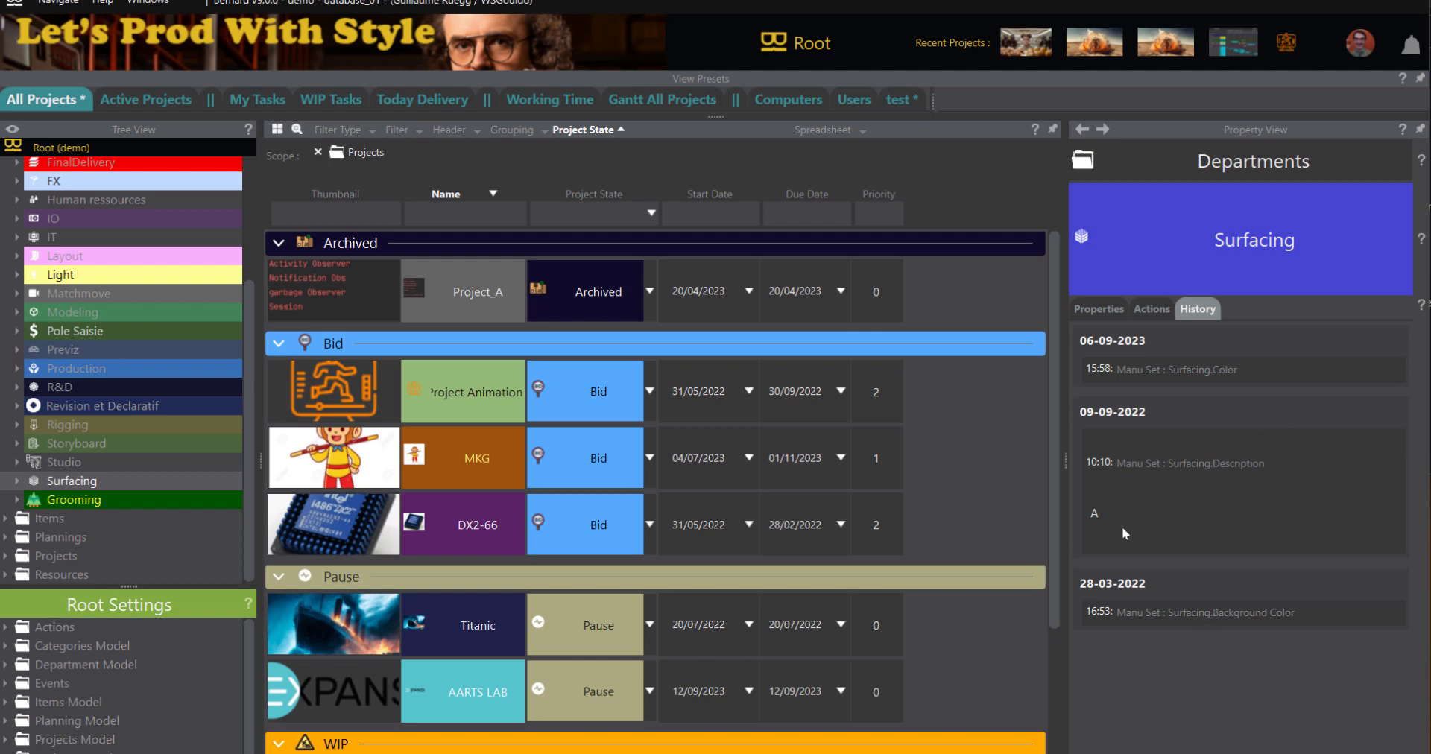
pyautogui.click(100, 505)
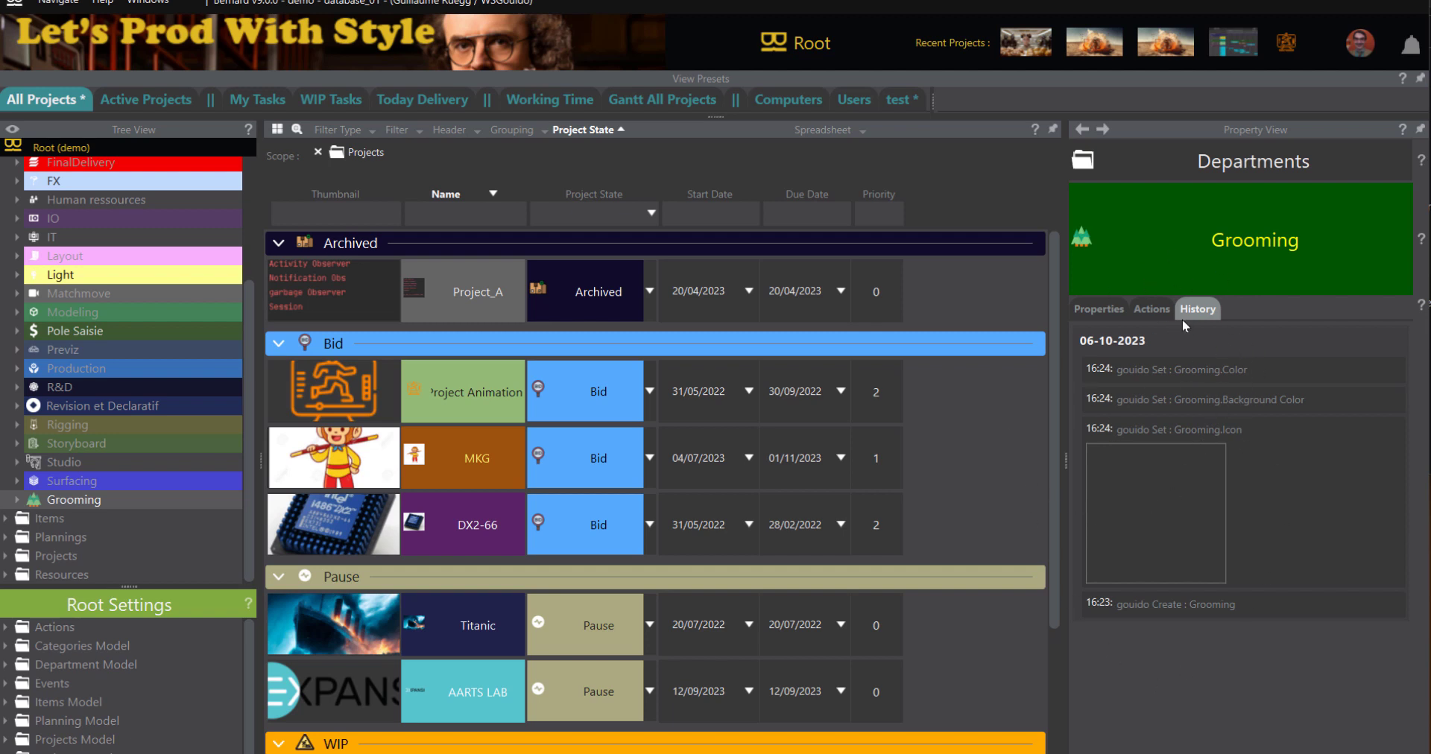
pyautogui.click(1103, 312)
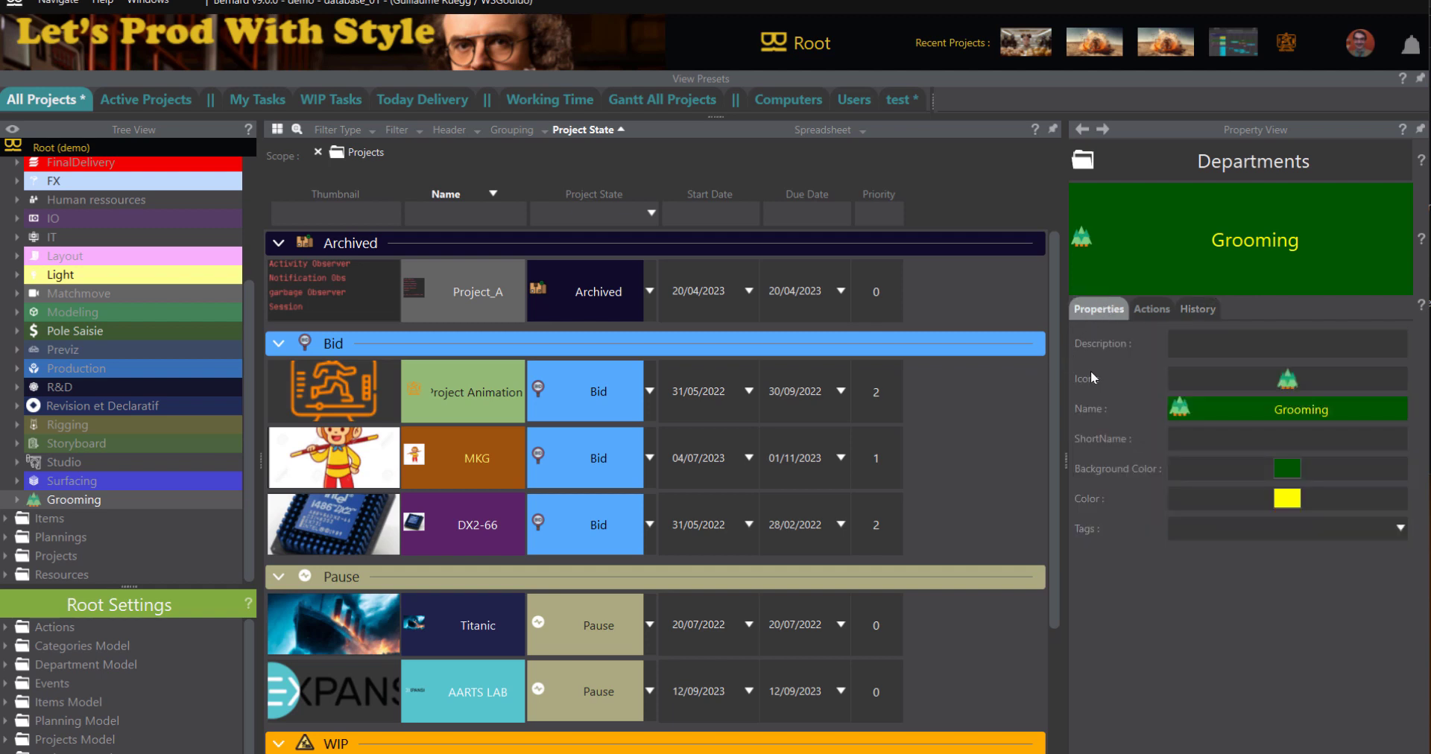
# Collapse the property view and switch to the Users view preset
pyautogui.moveTo(1066, 356); pyautogui.dragTo(1424, 371)
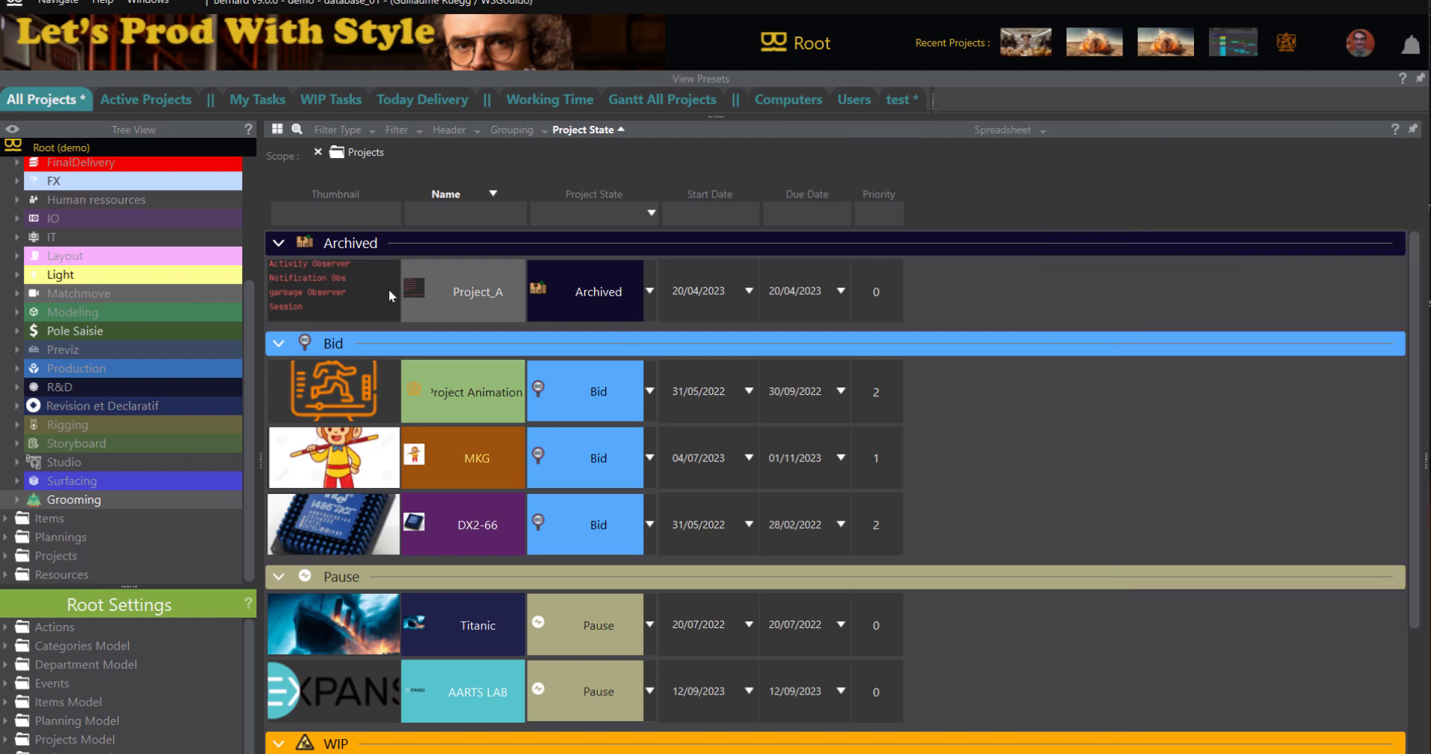
pyautogui.click(854, 100)
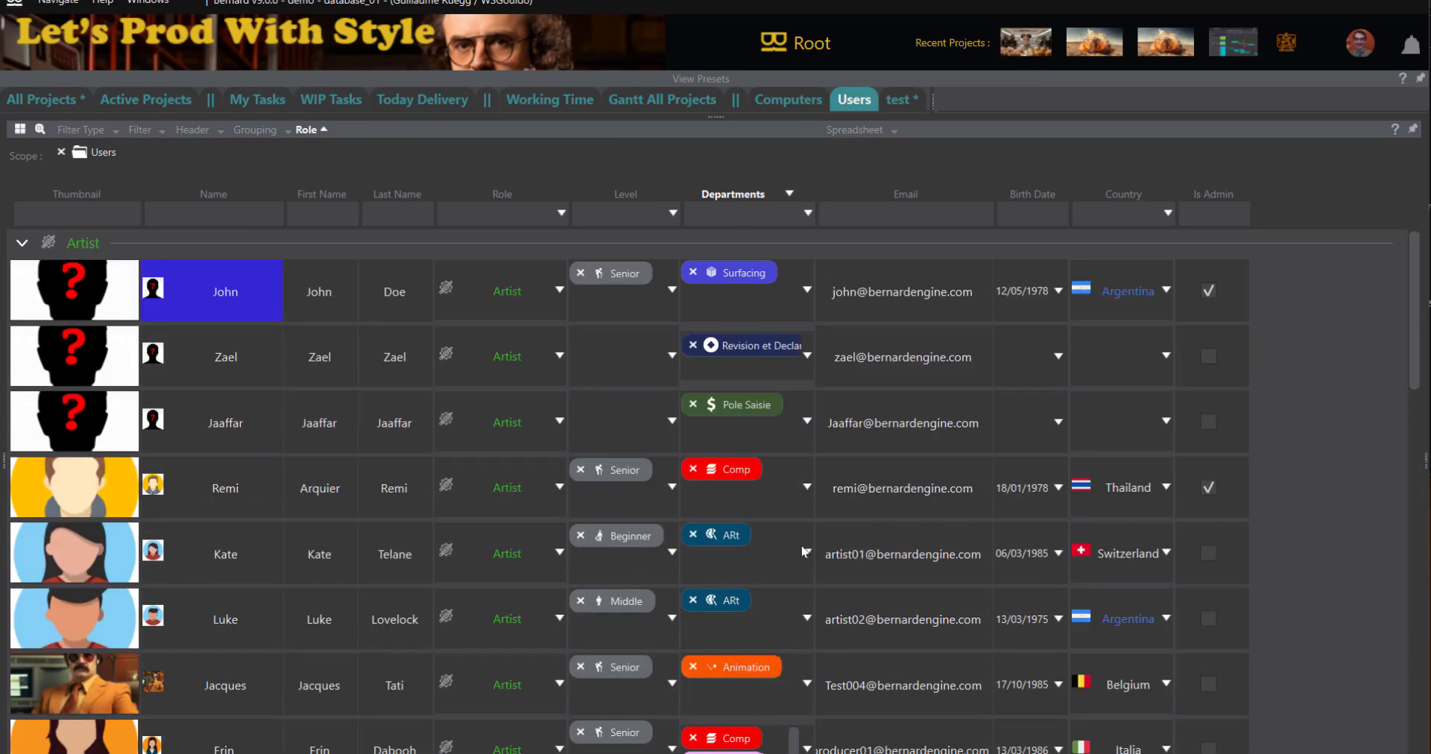
# Try adding the Grooming department to the senior Comp artist directly in the users table, and remove it again
pyautogui.click(807, 488)
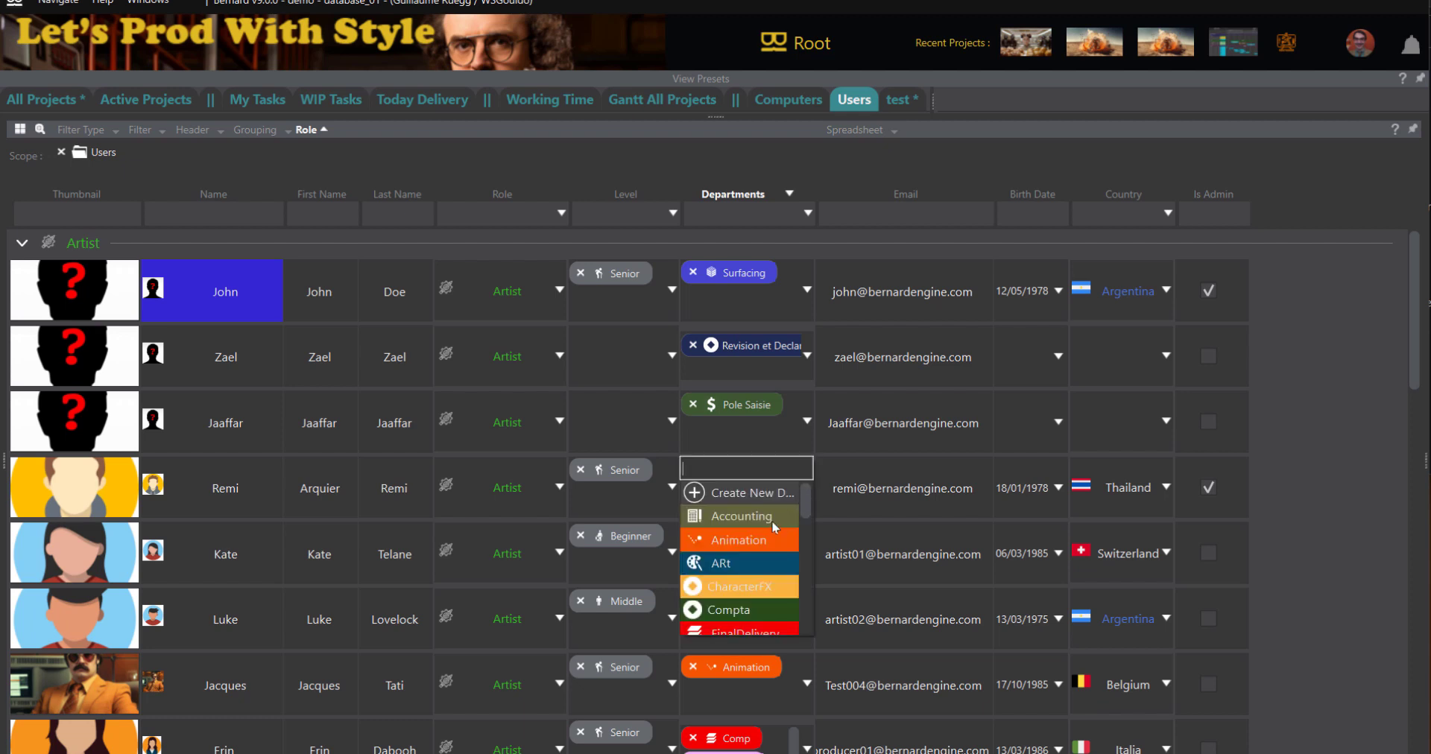
pyautogui.write('gr')
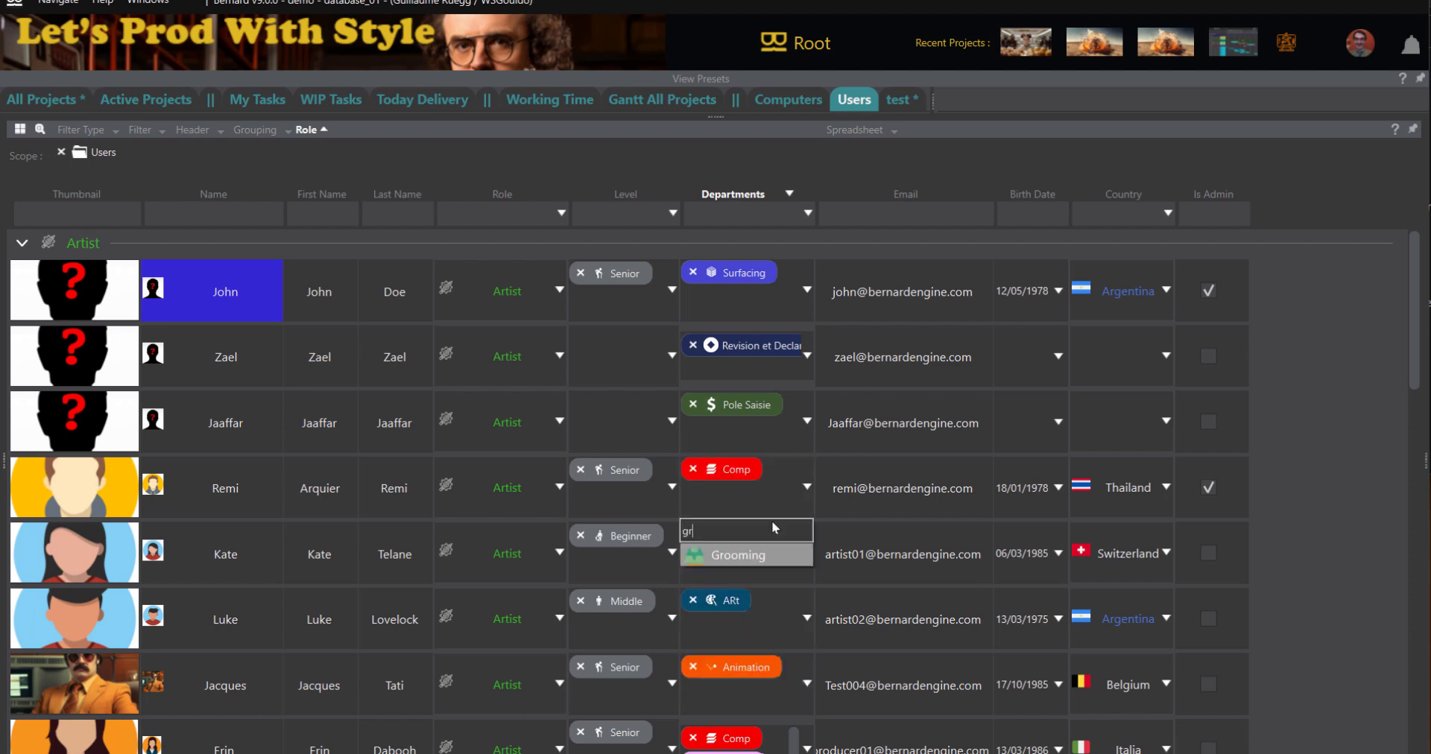
pyautogui.click(756, 561)
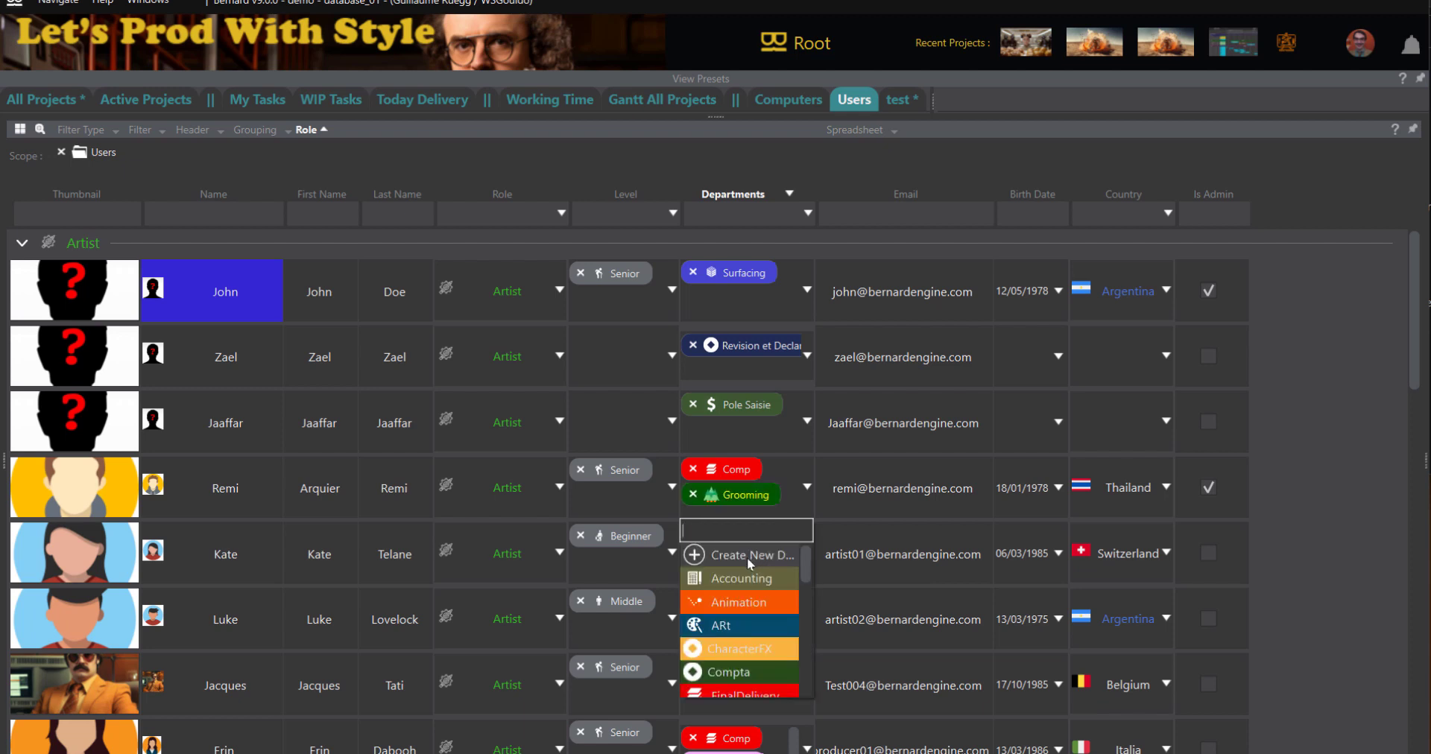
pyautogui.click(1253, 464)
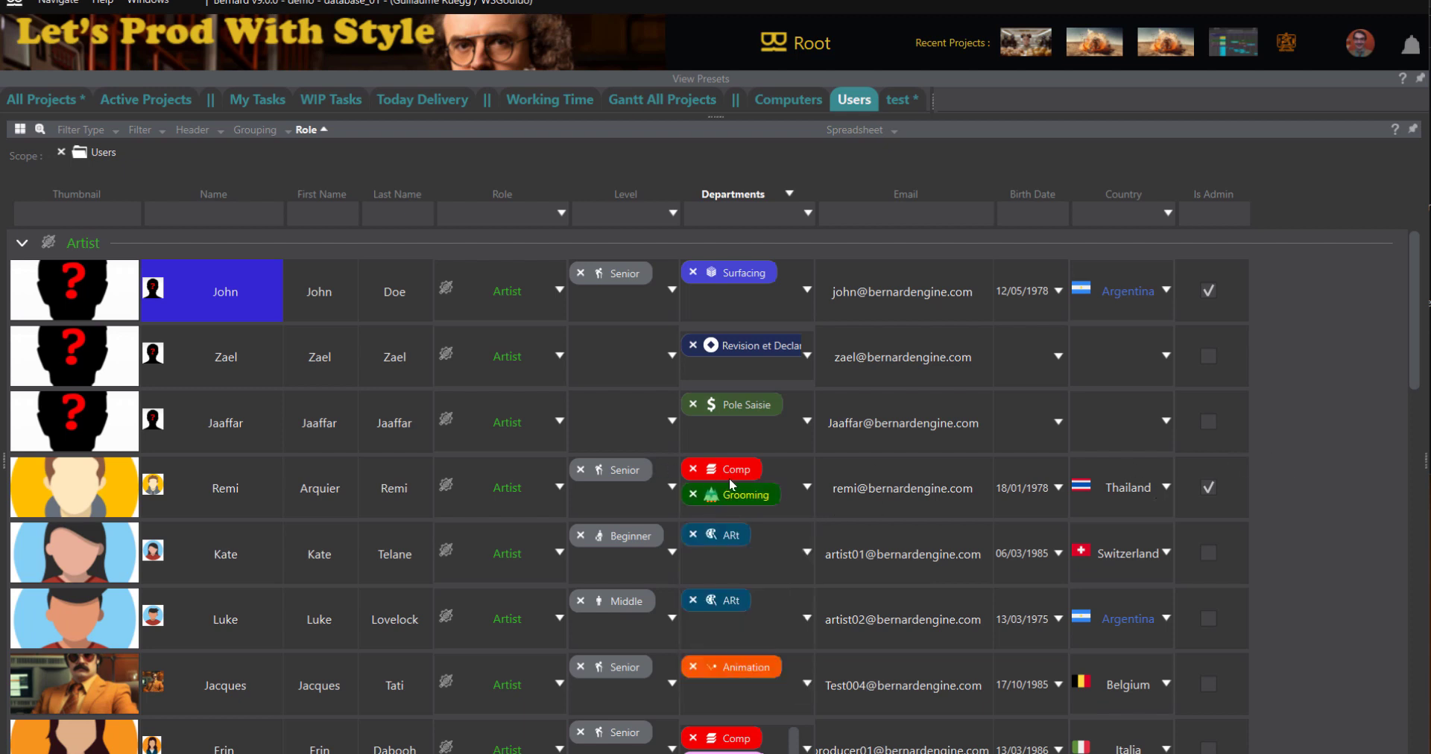
pyautogui.click(692, 494)
# Add the Grooming department to the senior Comp artist through that user's properties
pyautogui.moveTo(1425, 422); pyautogui.dragTo(1042, 448)
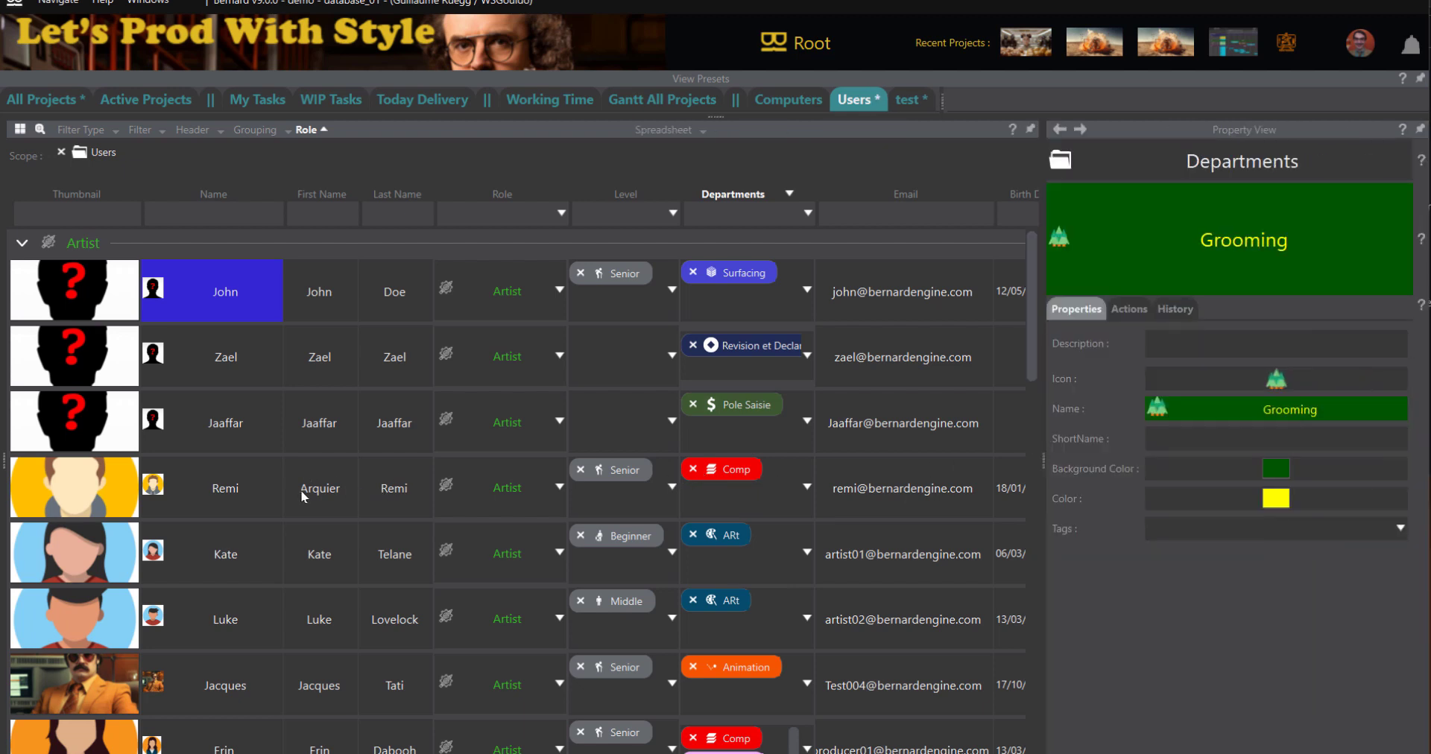
pyautogui.click(392, 485)
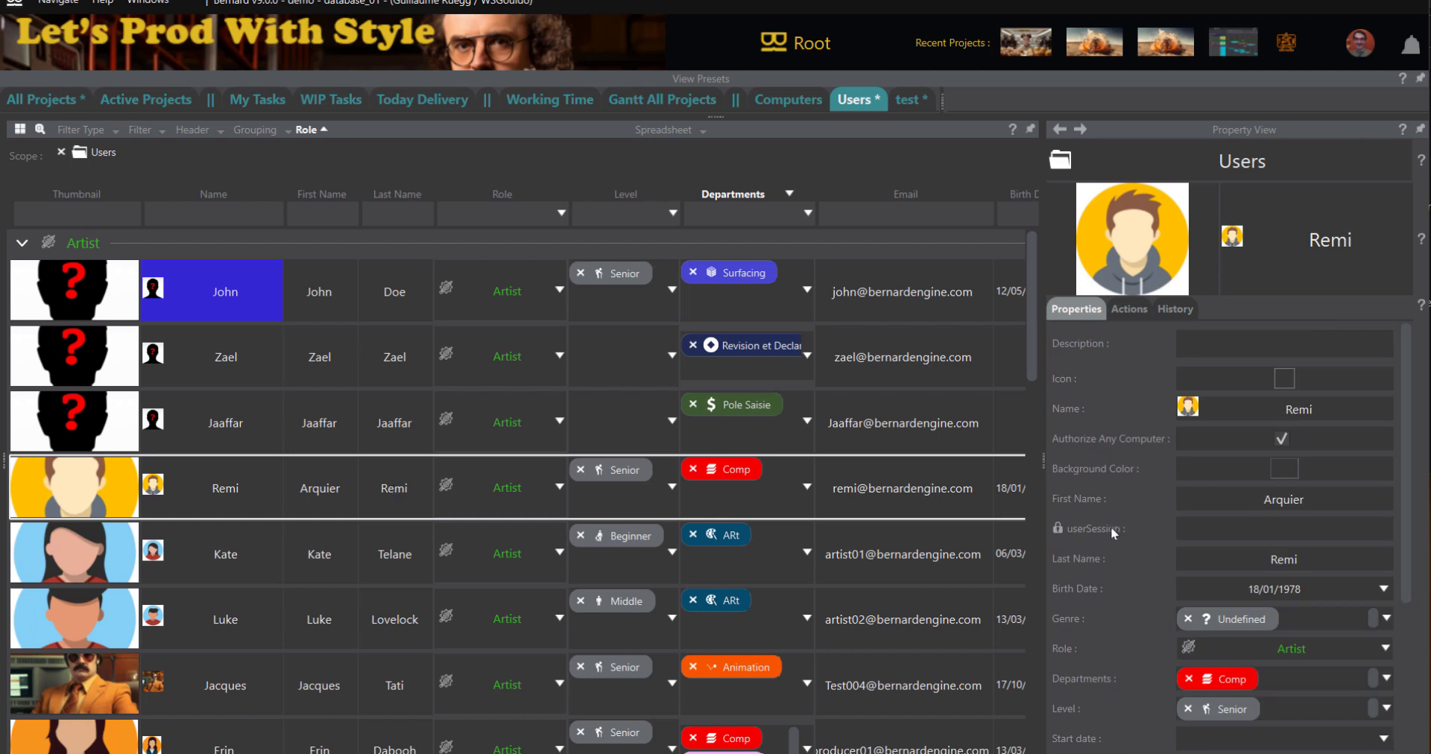
pyautogui.click(1387, 679)
pyautogui.scroll(-3, 1283, 738)
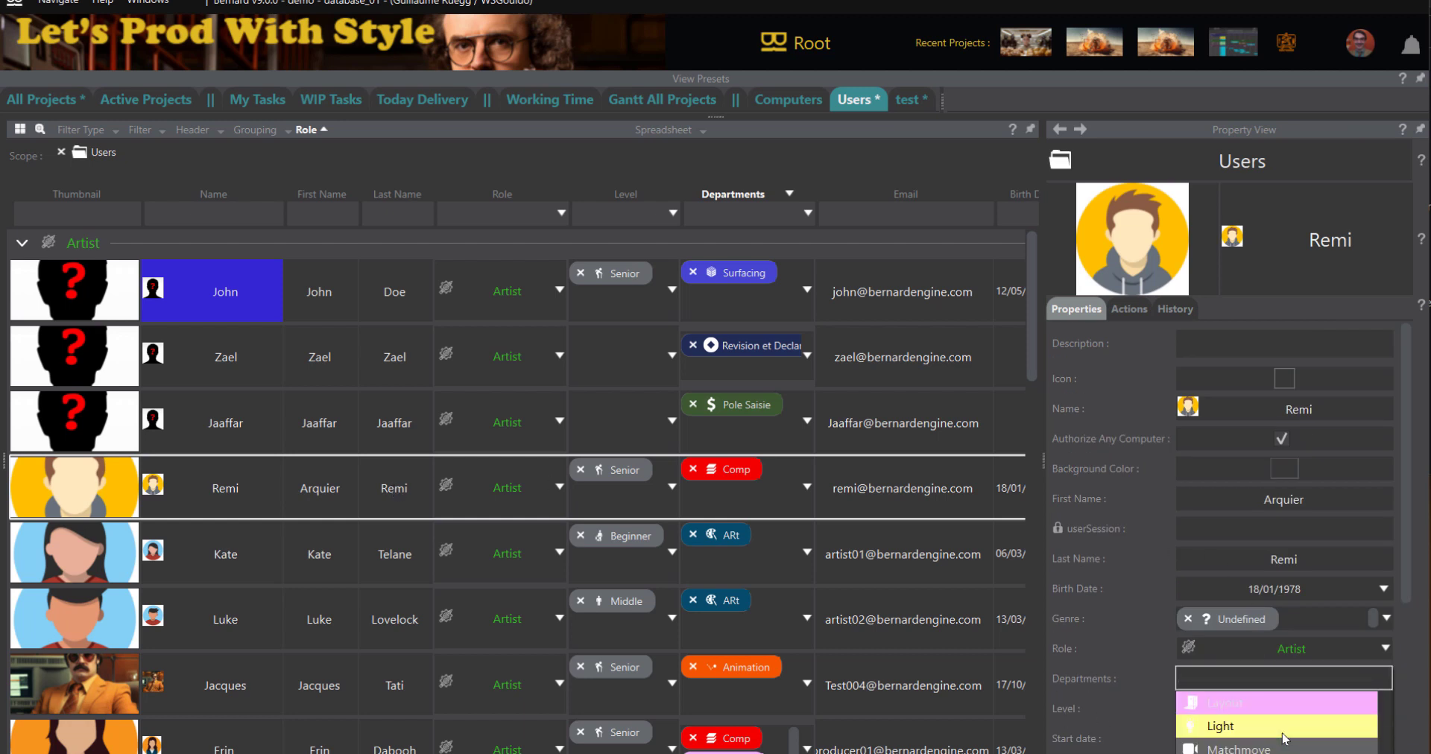
pyautogui.scroll(2, 1284, 738)
pyautogui.click(1284, 744)
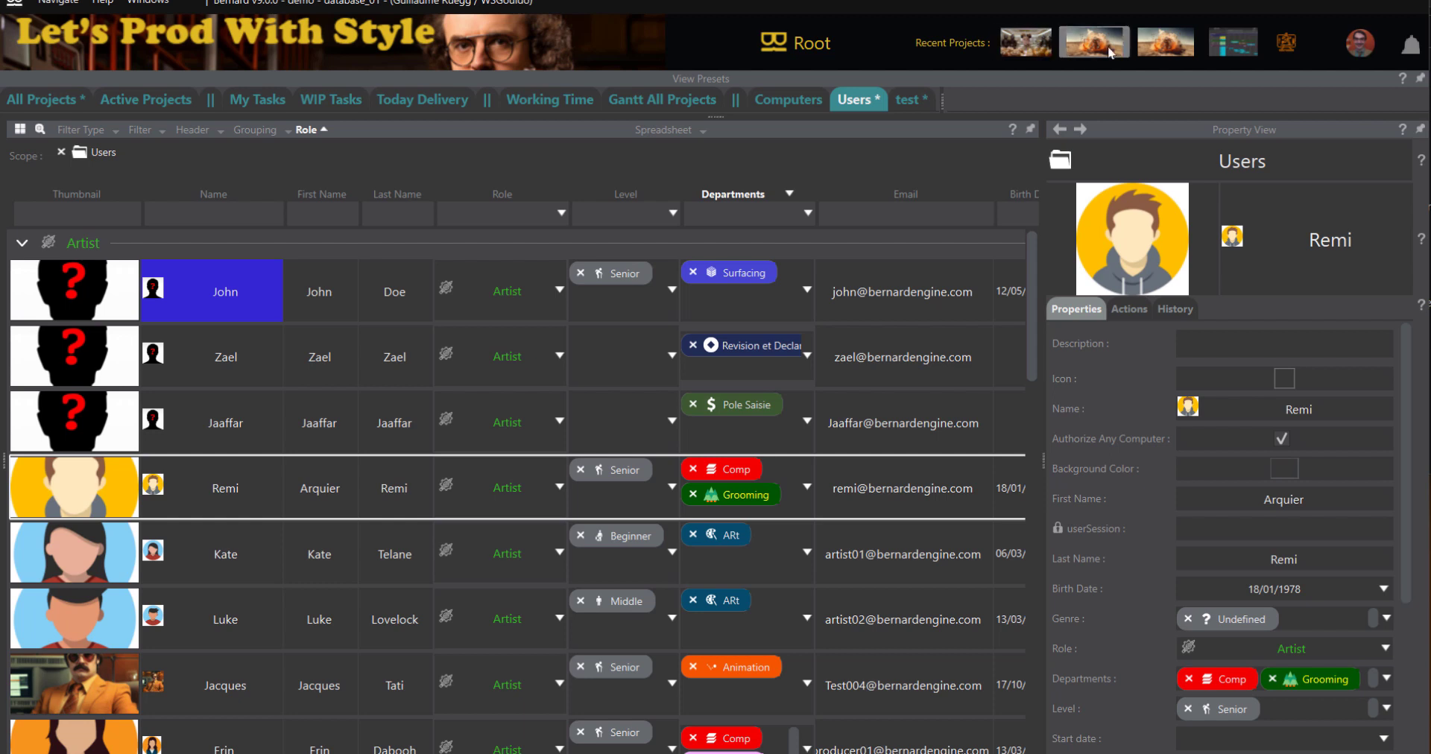
# Open the Explosion project and display the Cosmonaut's workflow graph alongside the properties of its MODELING compound
pyautogui.click(1158, 52)
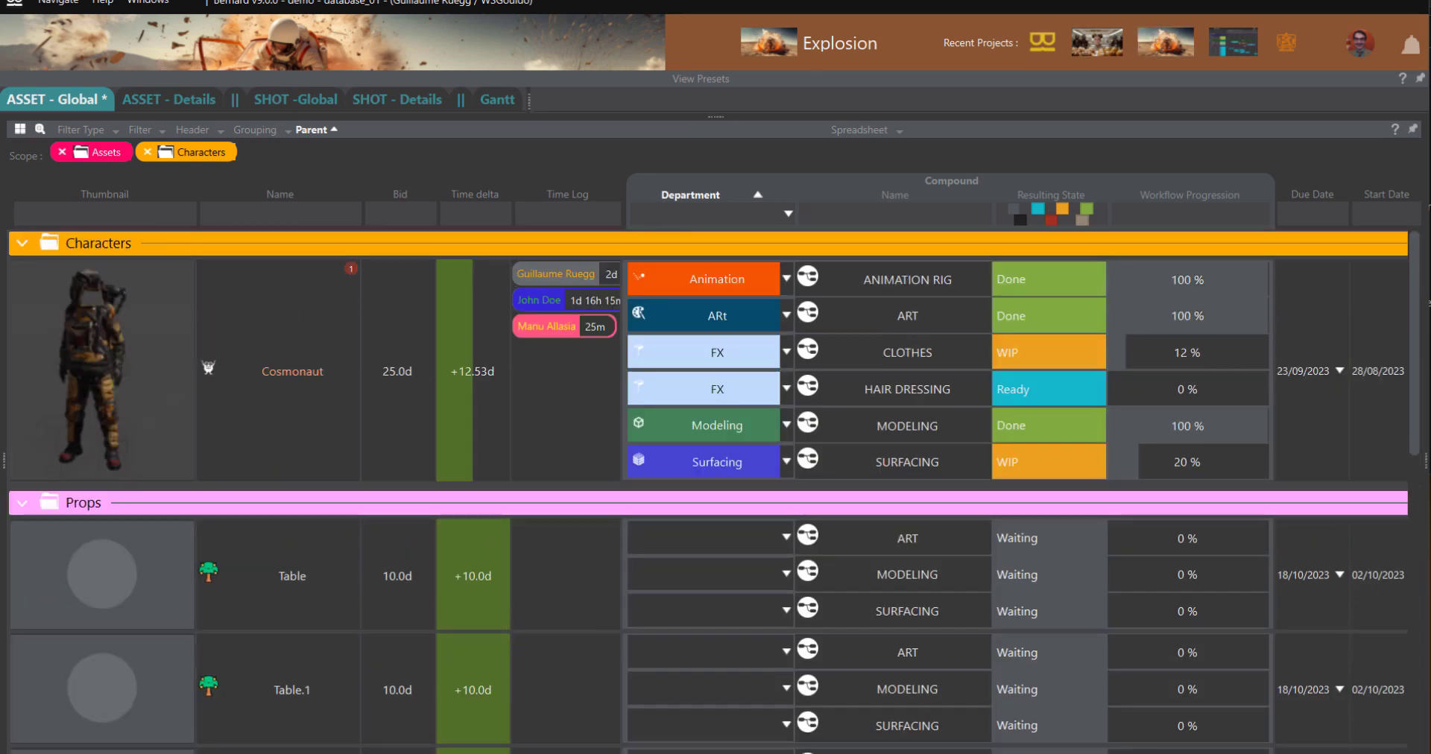
pyautogui.moveTo(665, 753); pyautogui.dragTo(668, 493)
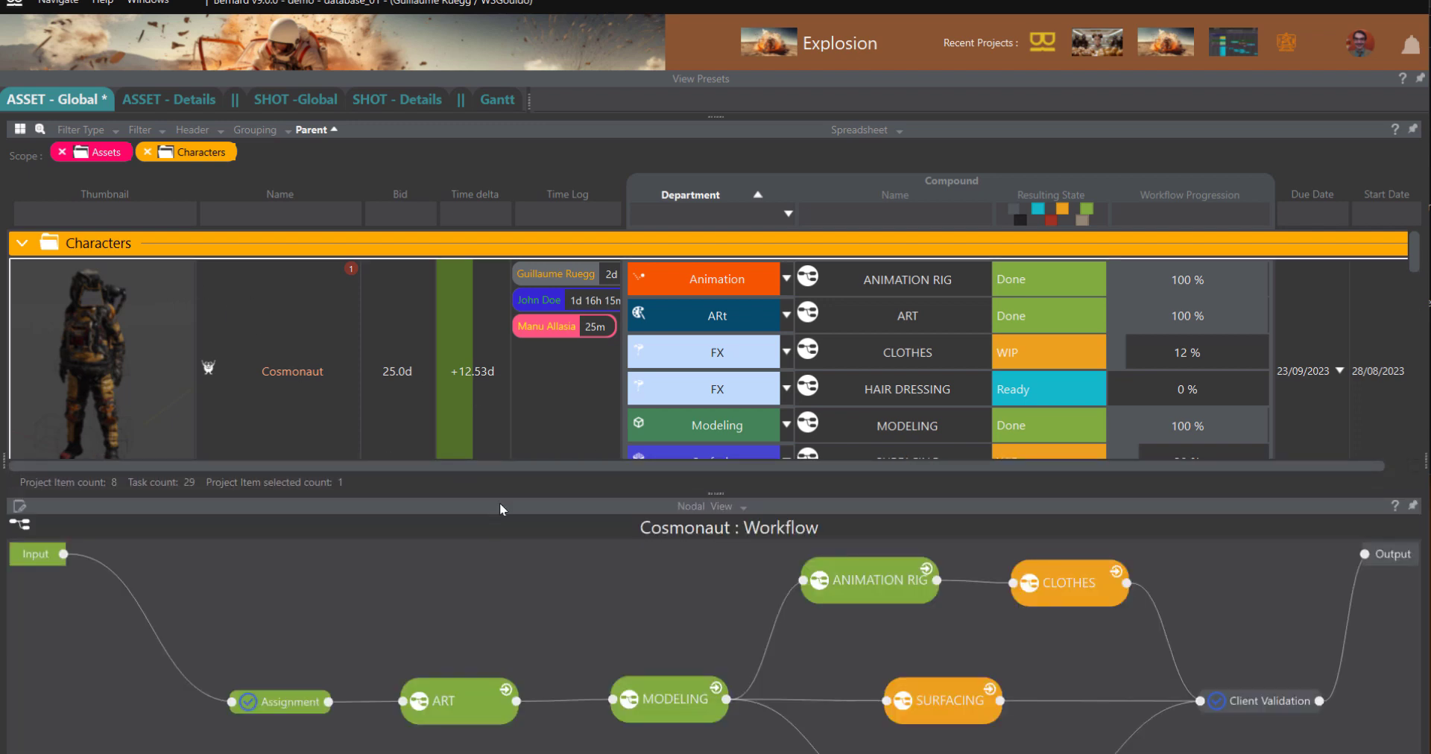
pyautogui.click(674, 696)
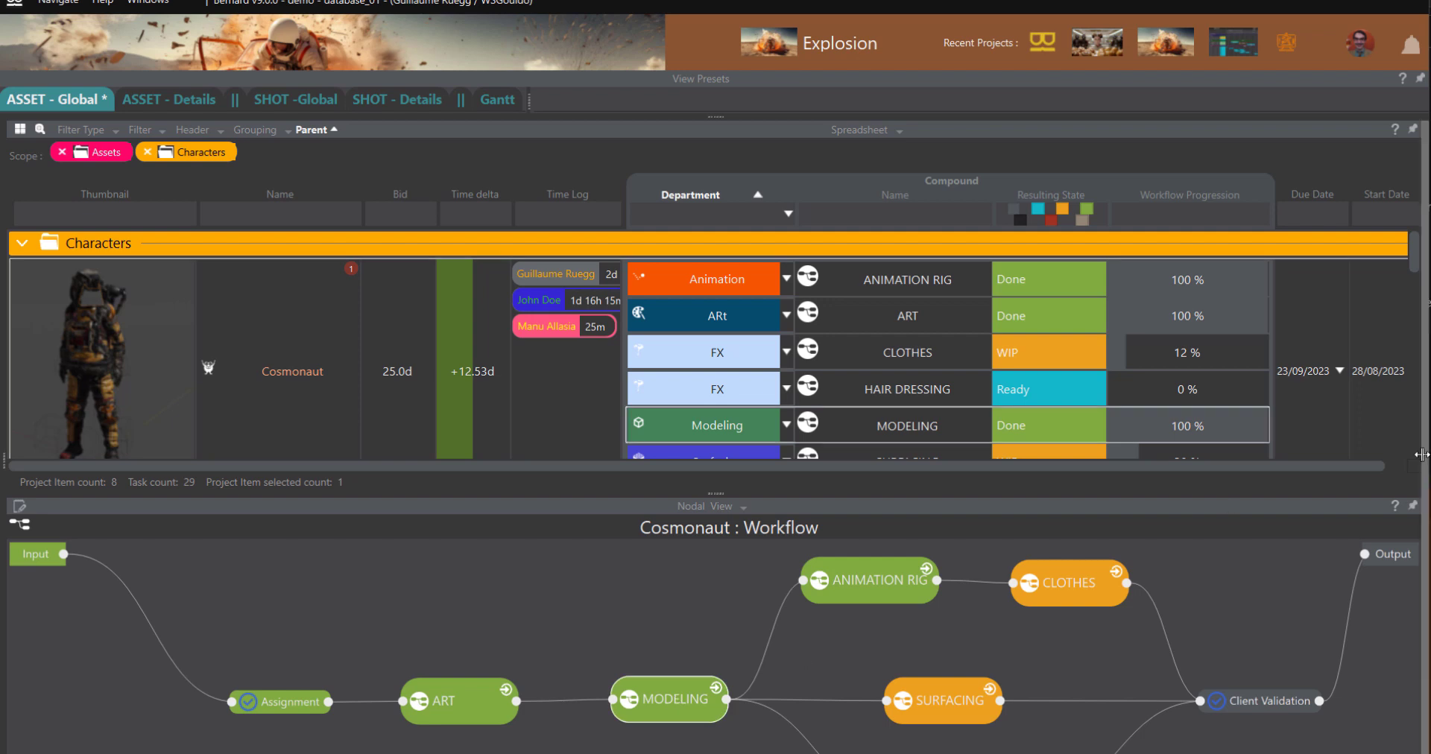
pyautogui.moveTo(1425, 458); pyautogui.dragTo(1033, 462)
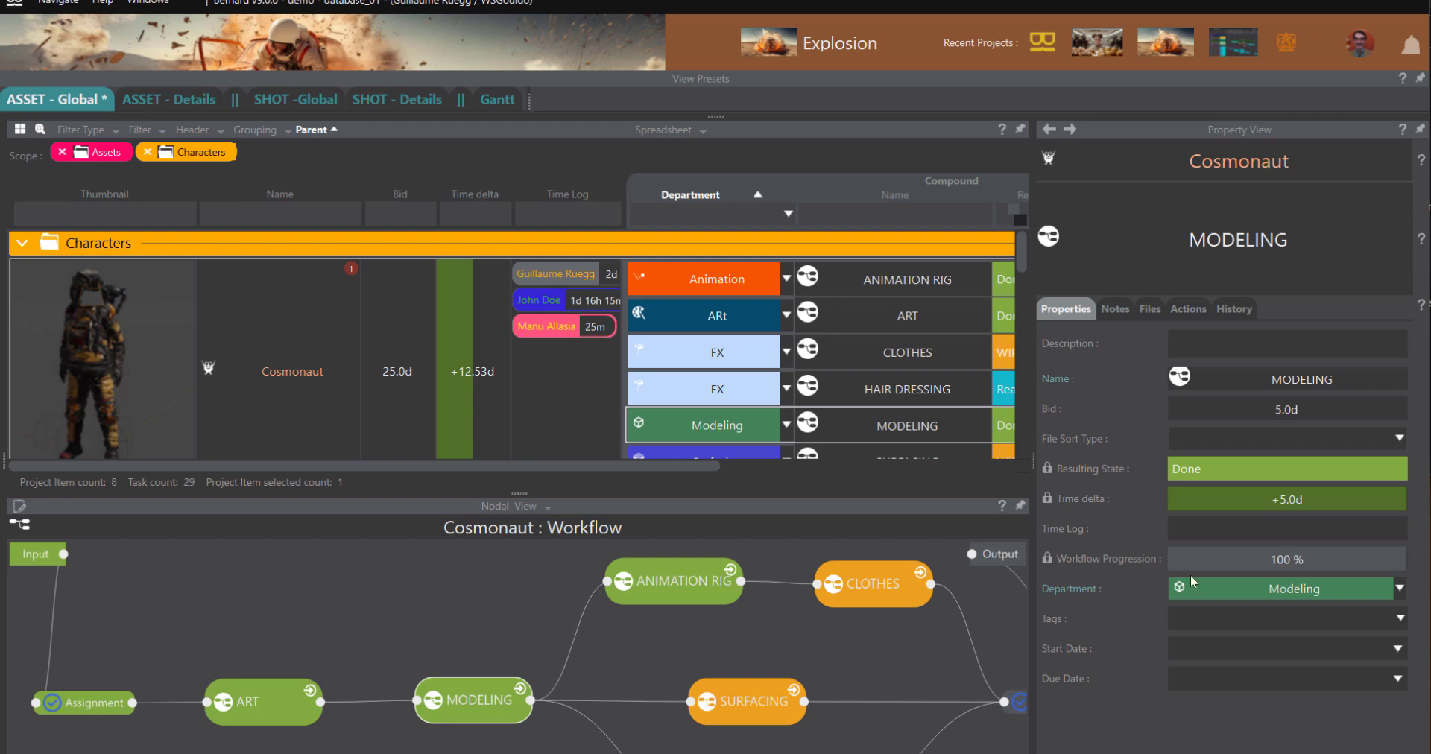
# Inside the MODELING compound's workflow, set the Modeling Low task's department to Grooming
pyautogui.click(519, 689)
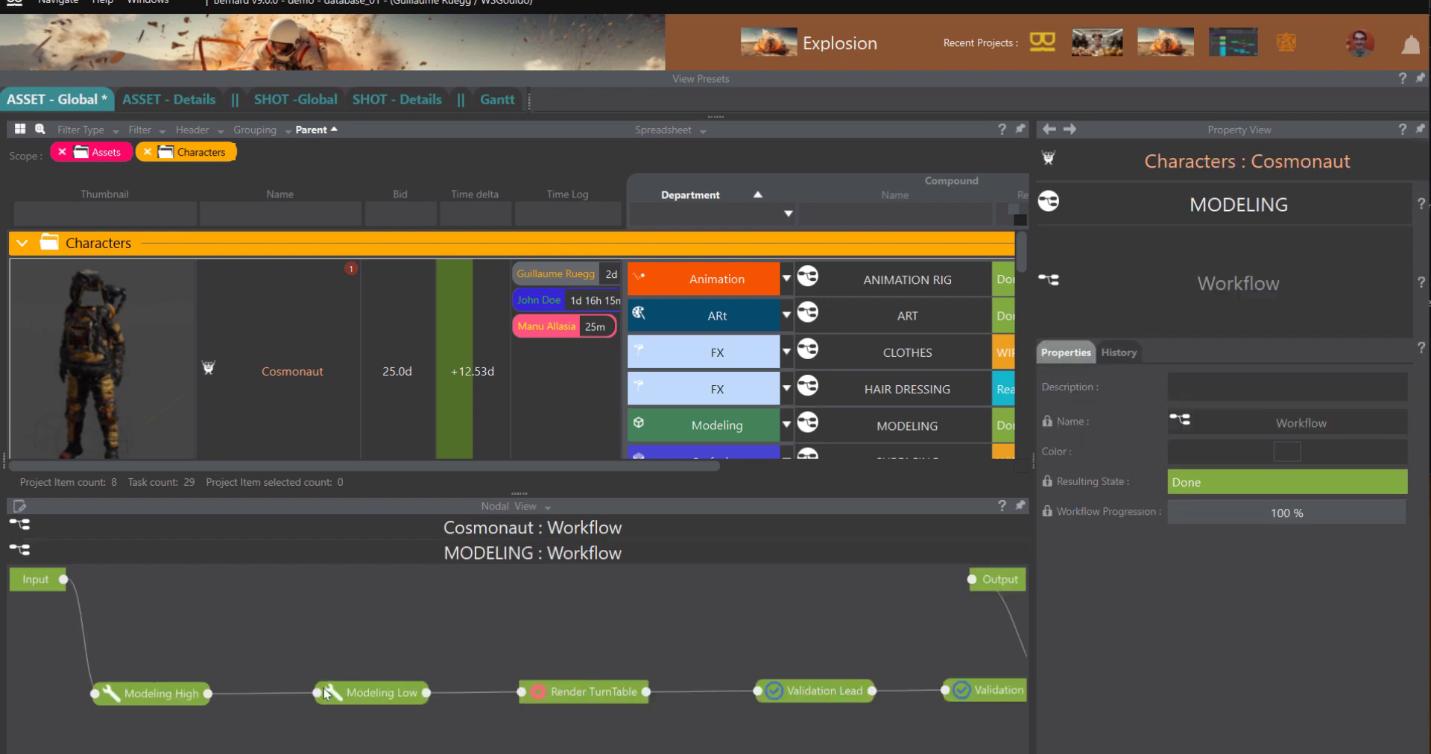
pyautogui.click(356, 692)
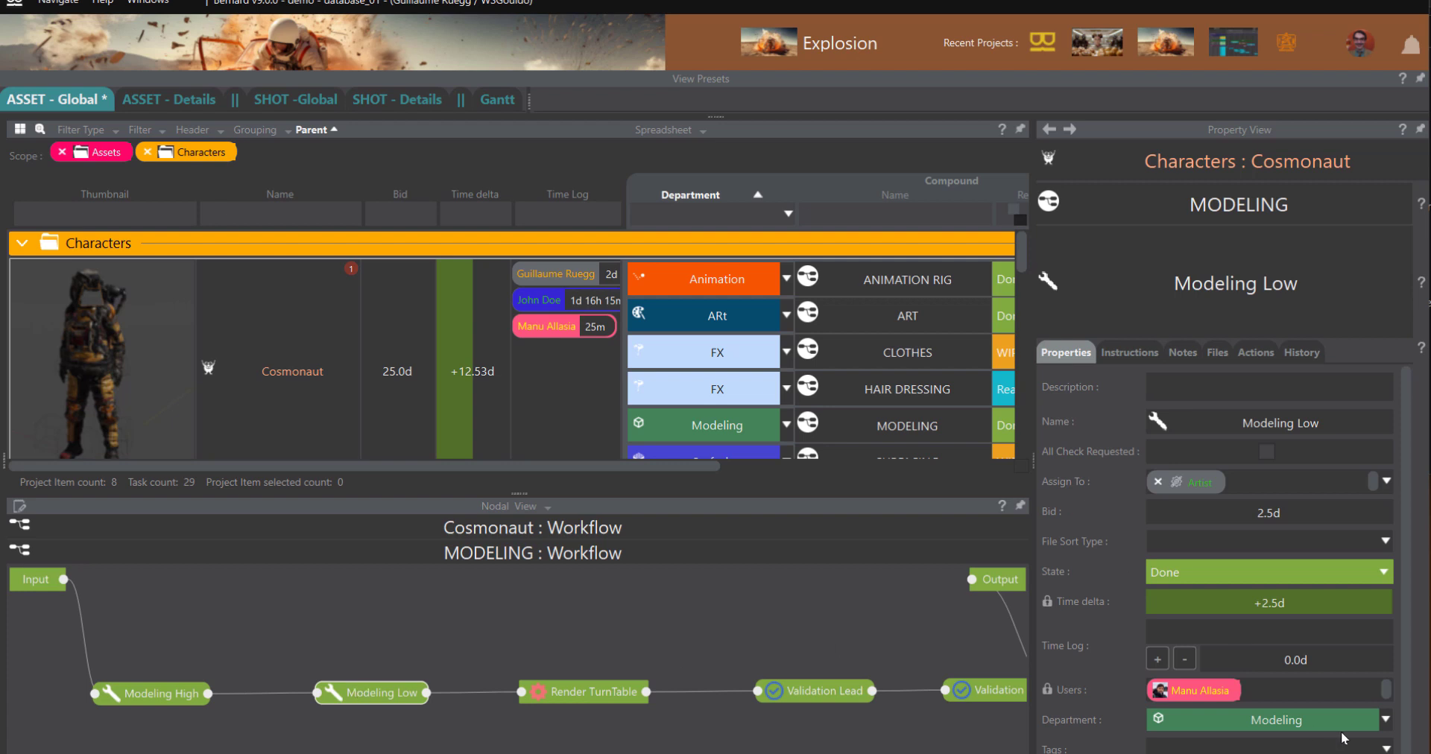
pyautogui.click(1385, 721)
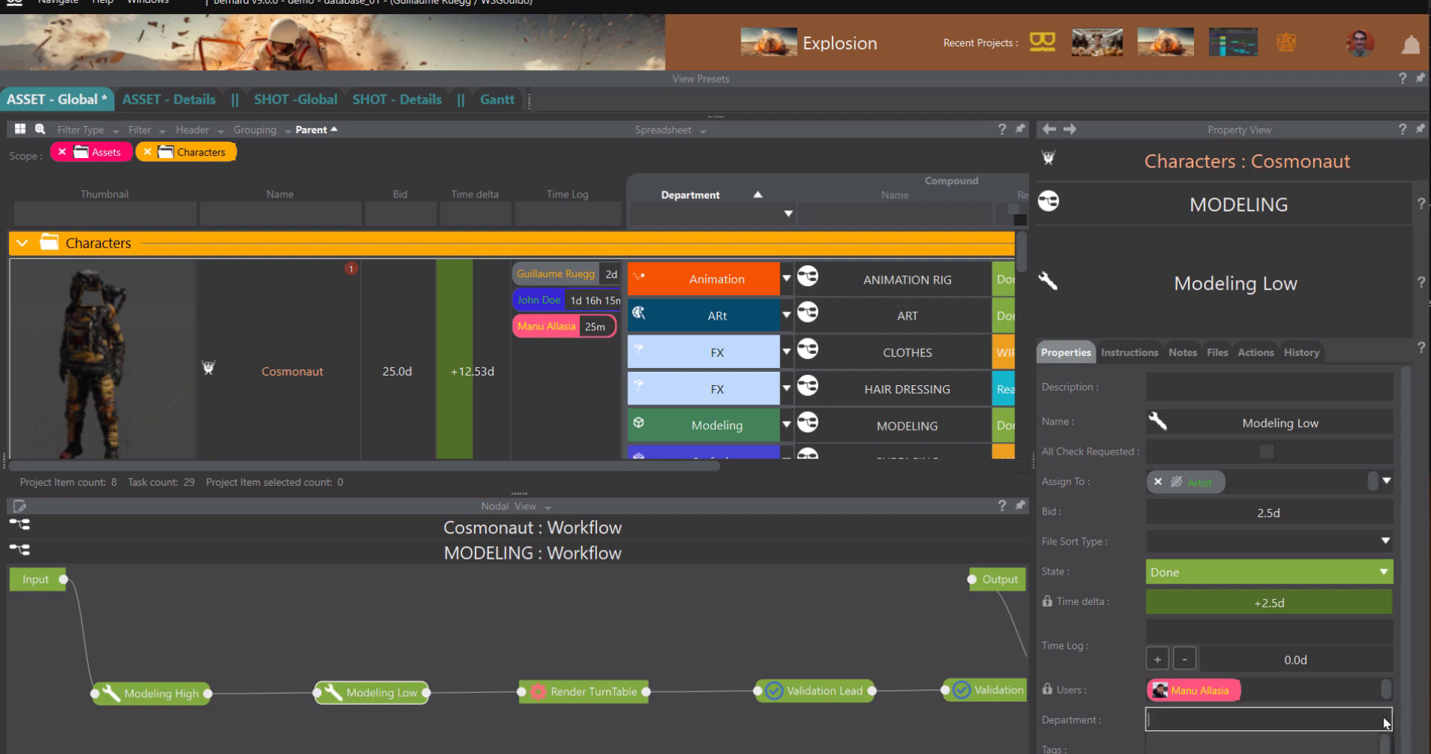
pyautogui.click(1045, 656)
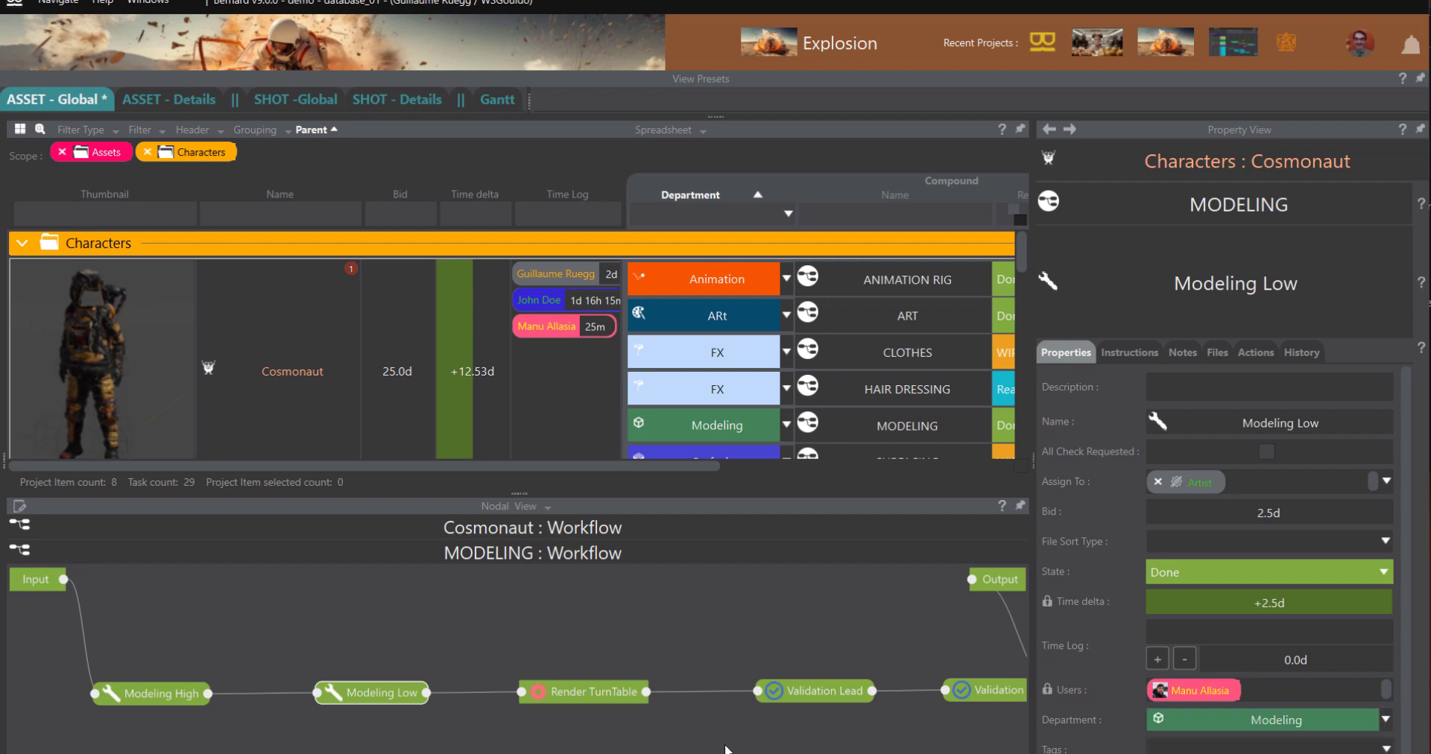
pyautogui.click(1384, 718)
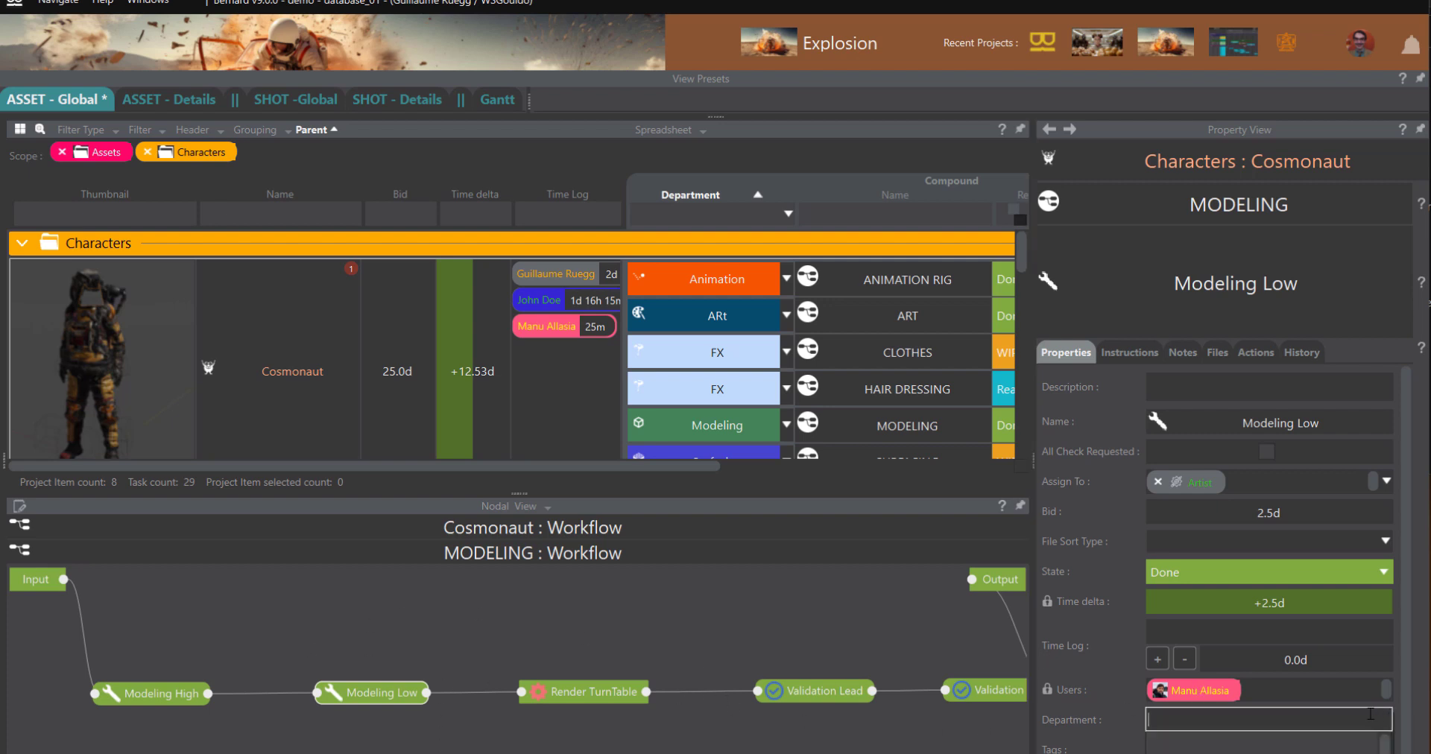
pyautogui.press('Tab')
pyautogui.write('gro')
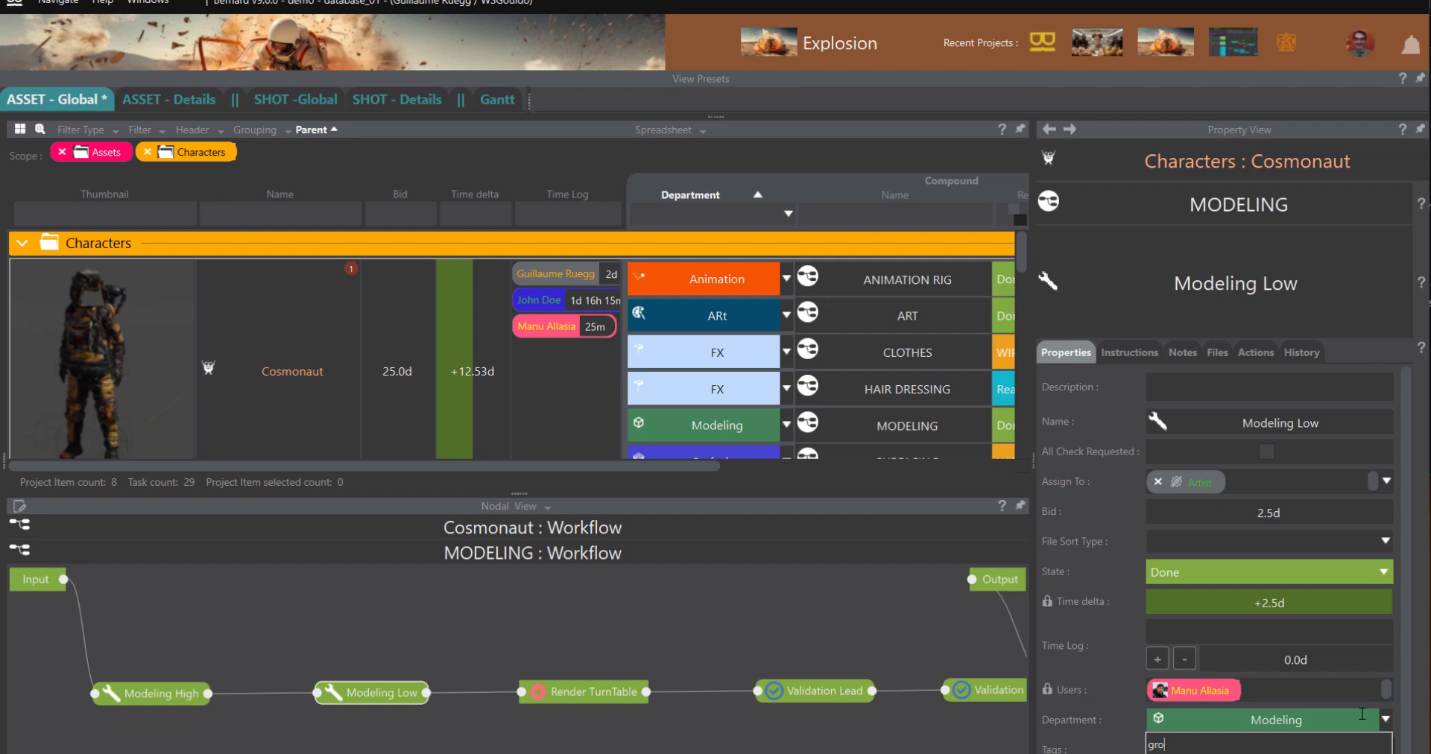